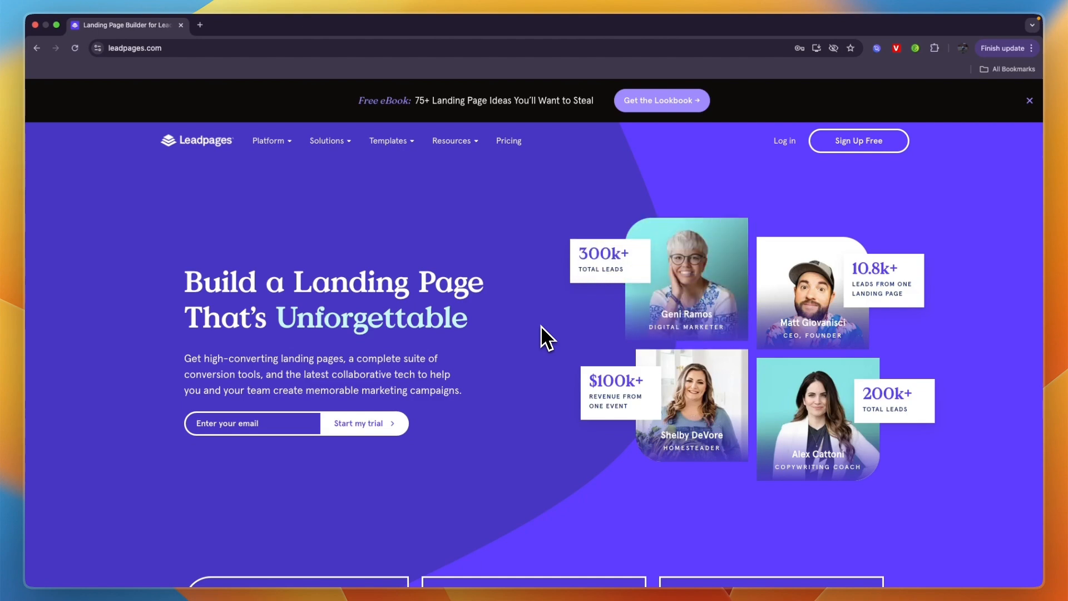
# Step: Open the free sign-up plans page and switch the pricing to monthly billing
pyautogui.moveTo(392, 142)
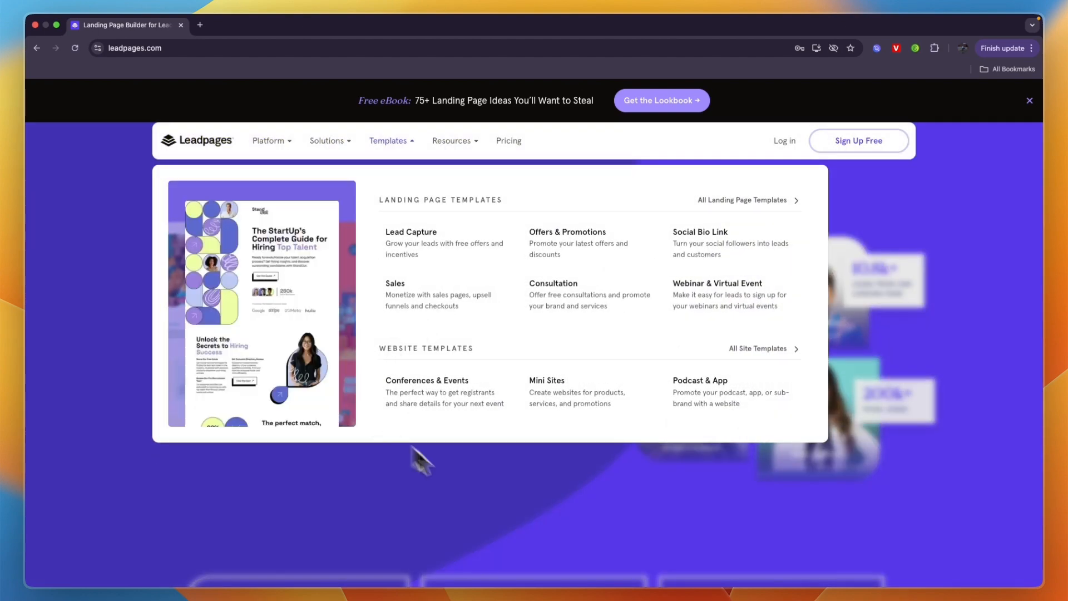
pyautogui.scroll(-2, 669, 449)
pyautogui.scroll(4, 670, 448)
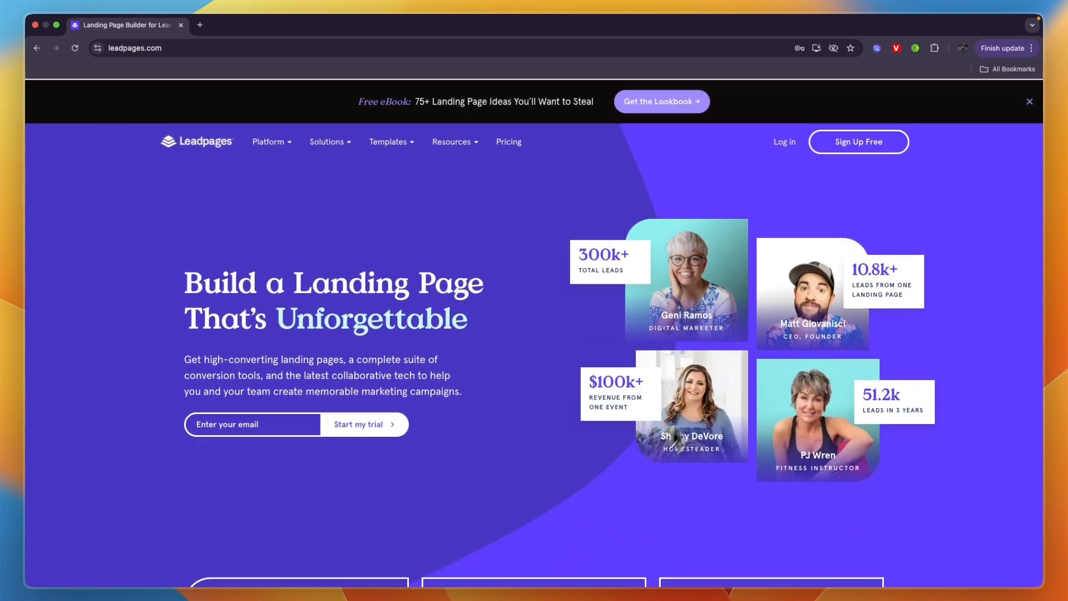
pyautogui.click(850, 146)
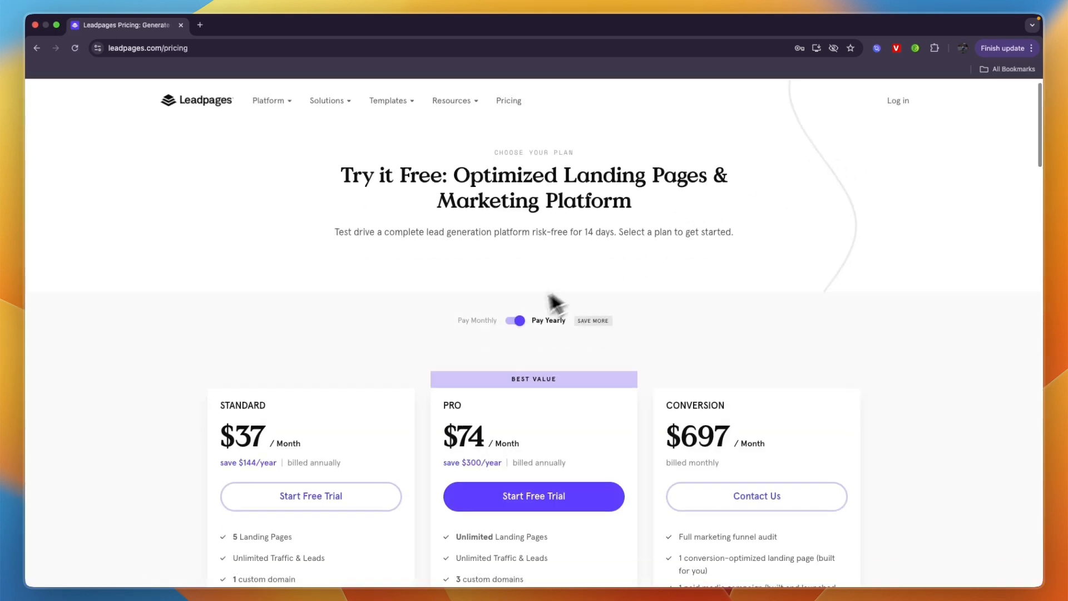
pyautogui.scroll(-5, 554, 304)
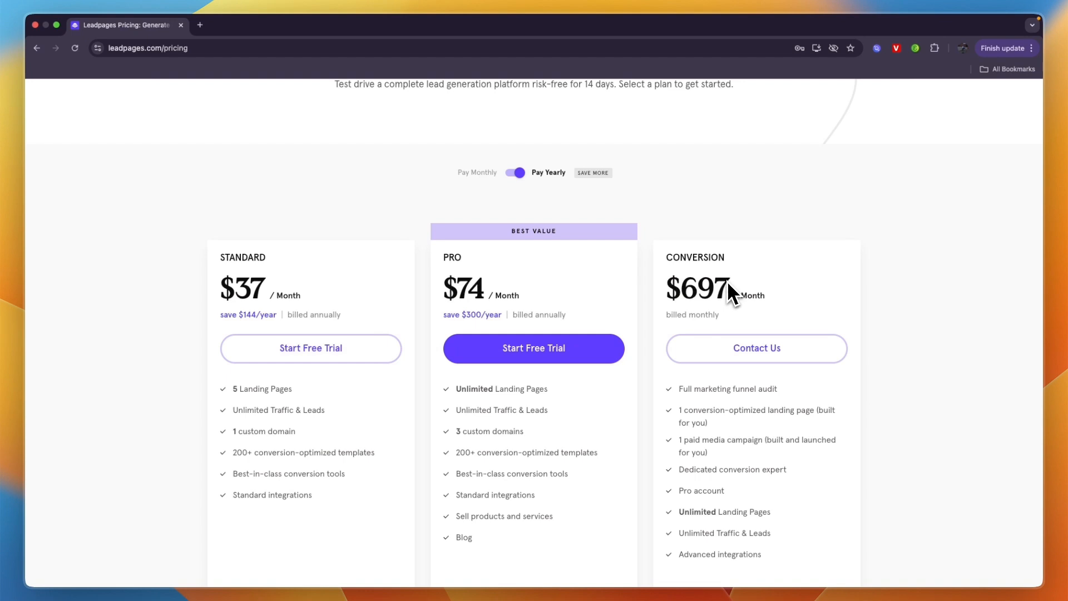
pyautogui.click(521, 174)
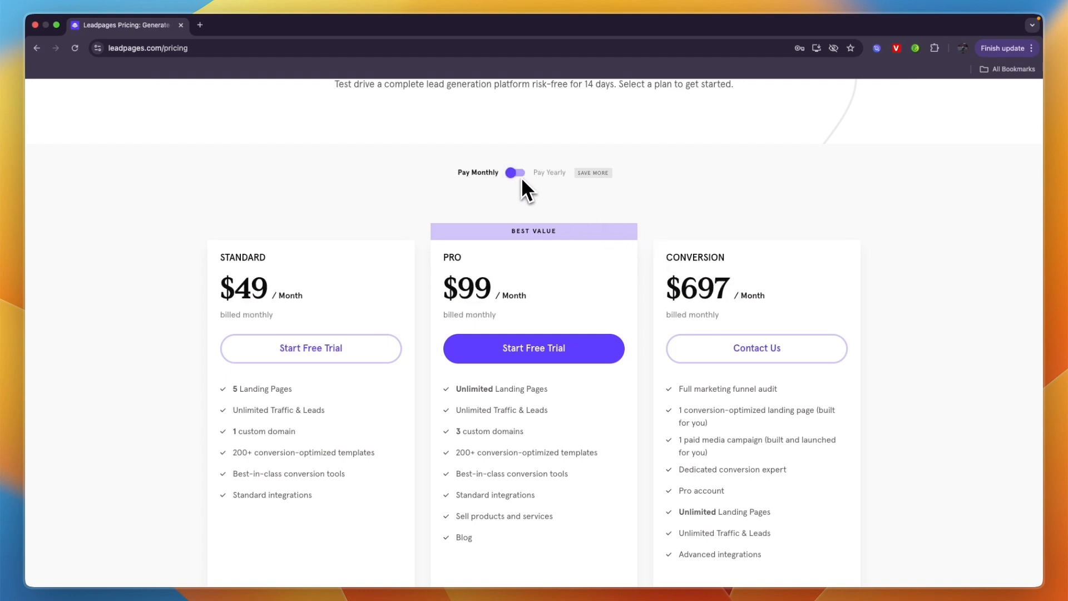
pyautogui.scroll(-1, 522, 189)
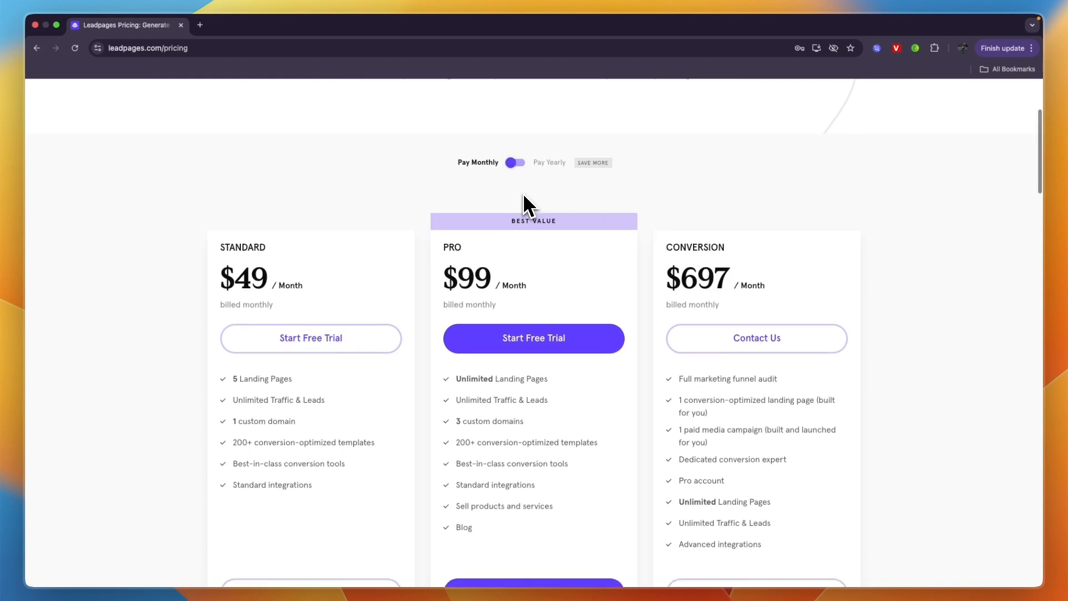
# Step: Start the Standard plan's free trial and sign up with a Google account
pyautogui.click(288, 334)
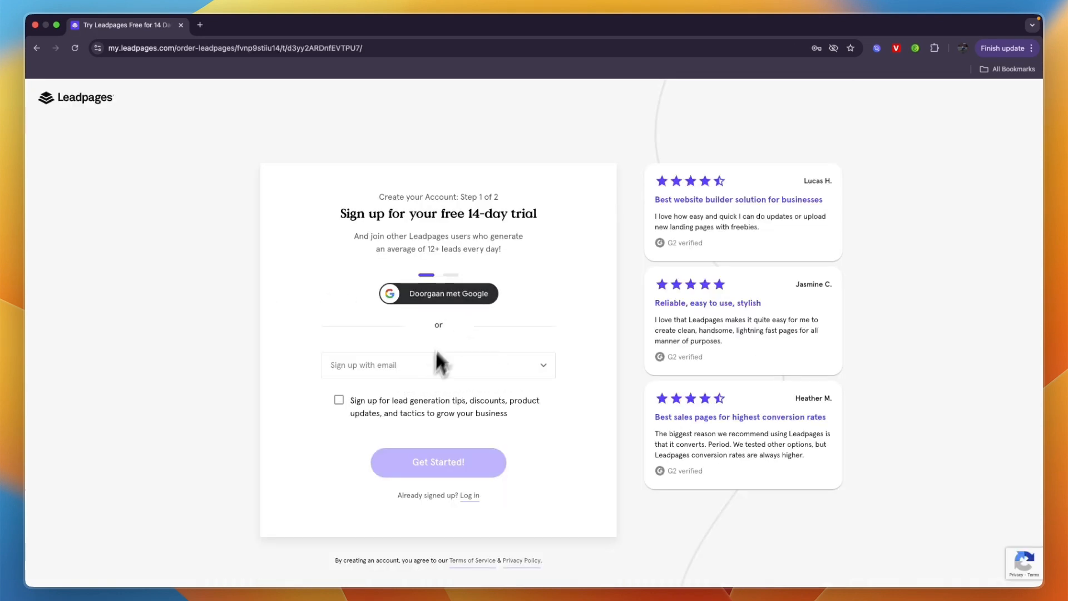
pyautogui.click(445, 289)
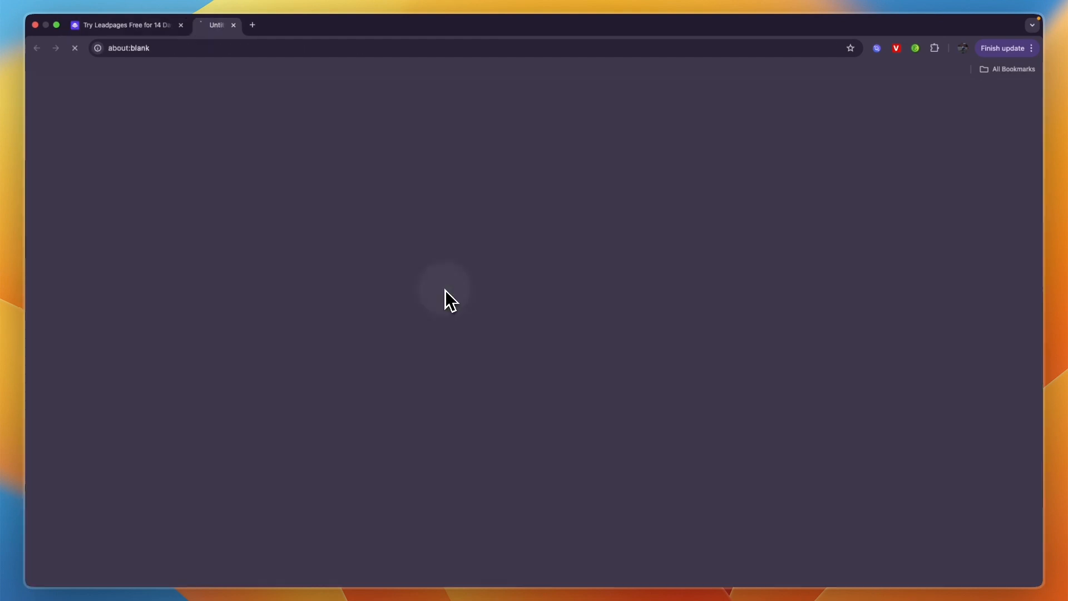
pyautogui.scroll(-1, 439, 359)
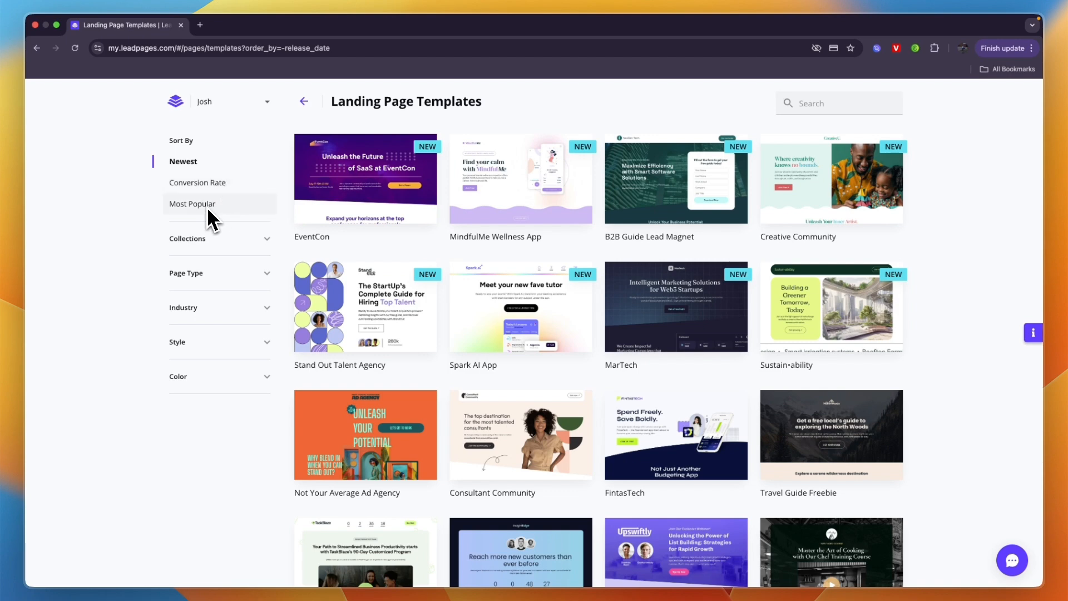
# Step: Sort the landing page templates by conversion rate and filter them to the Real Estate industry
pyautogui.click(215, 187)
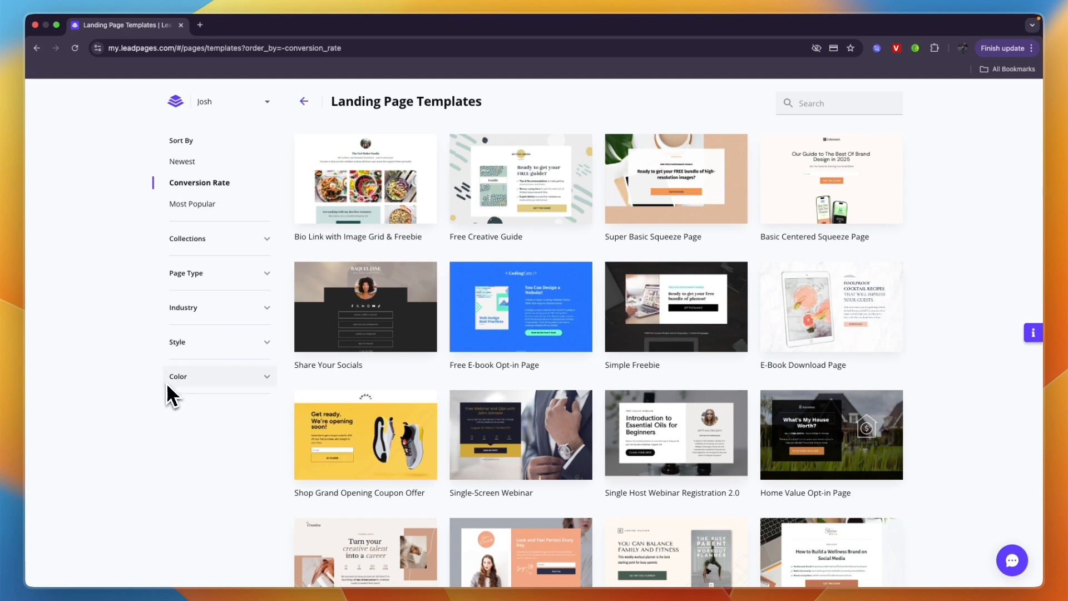
pyautogui.click(204, 306)
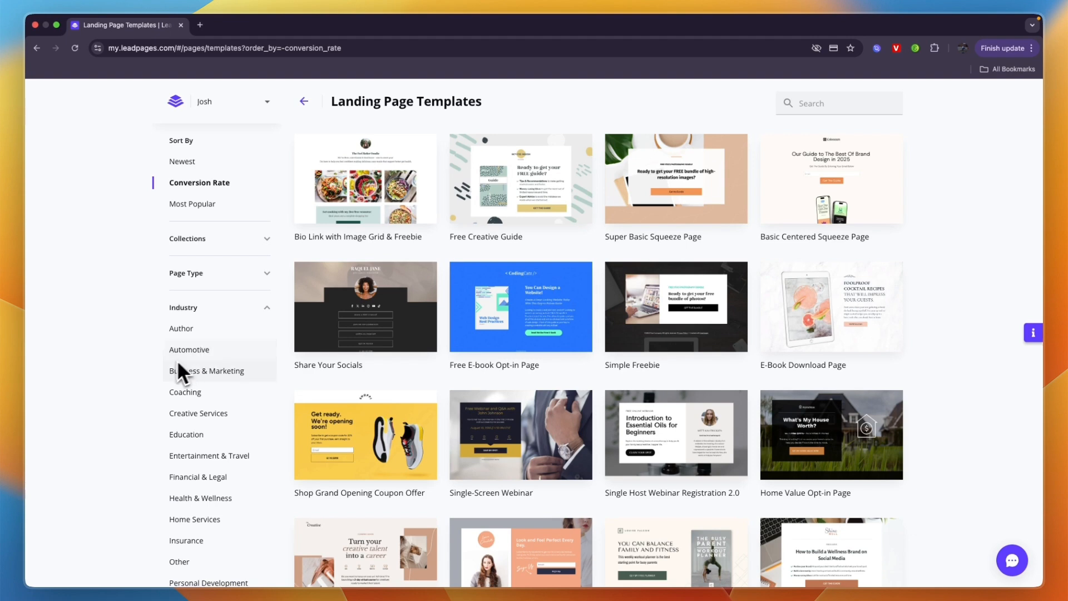
pyautogui.scroll(-4, 182, 374)
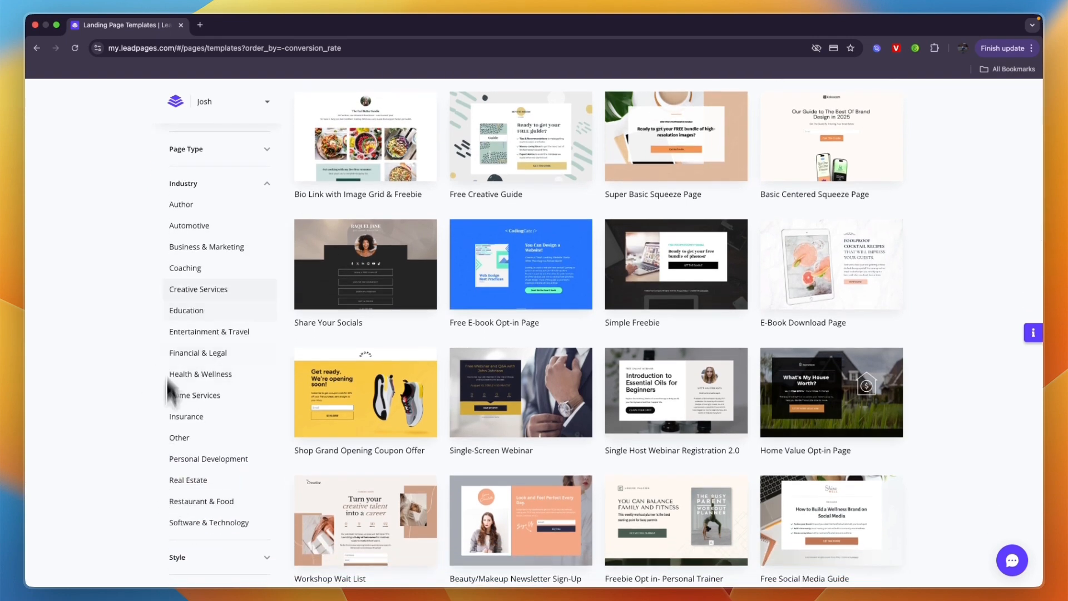
pyautogui.click(184, 480)
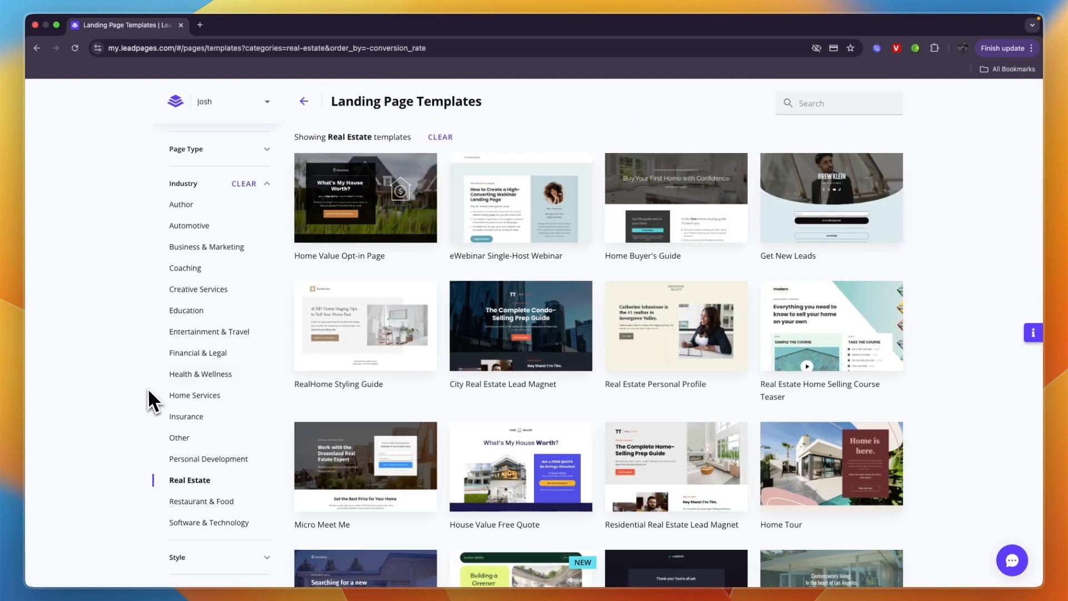
pyautogui.scroll(3, 222, 344)
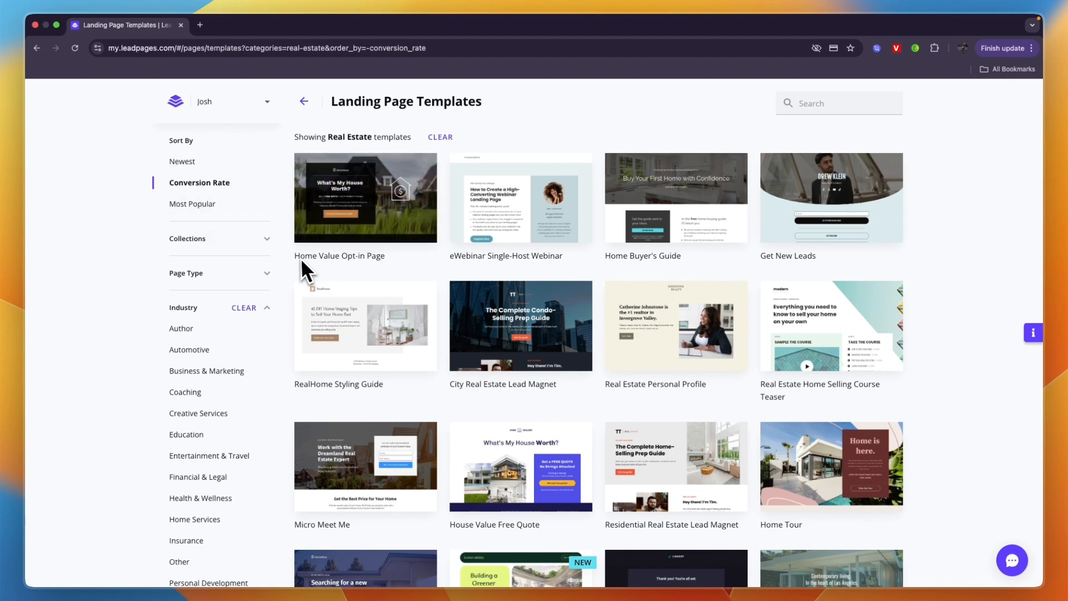
# Step: Start building from the Home Value Opt-in Page template and name the page "Home value opt-in"
pyautogui.moveTo(295, 257); pyautogui.dragTo(378, 262)
pyautogui.click(386, 266)
pyautogui.moveTo(393, 224)
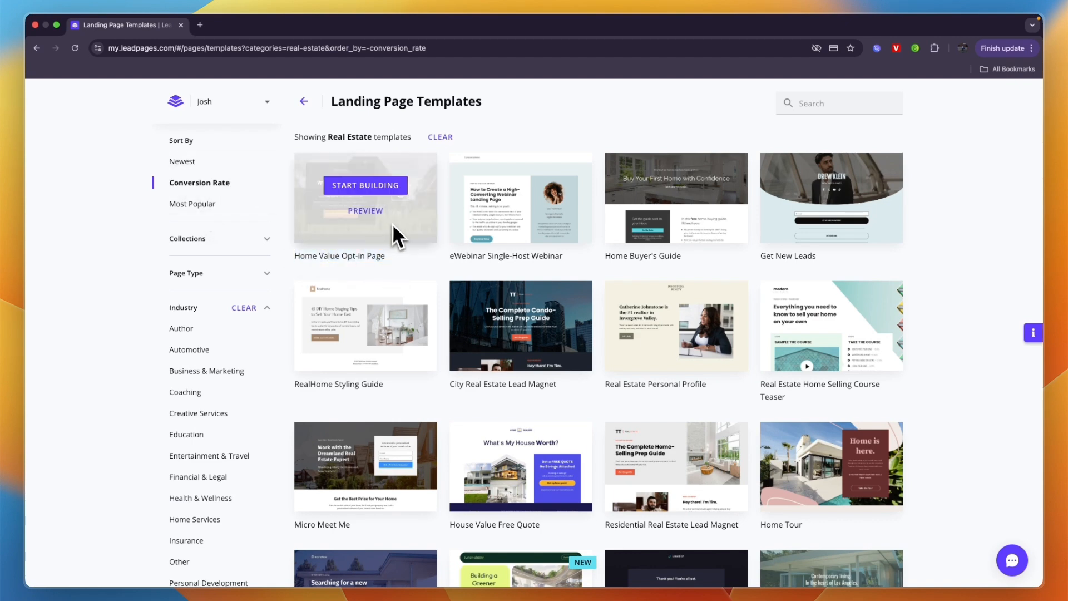
pyautogui.click(372, 192)
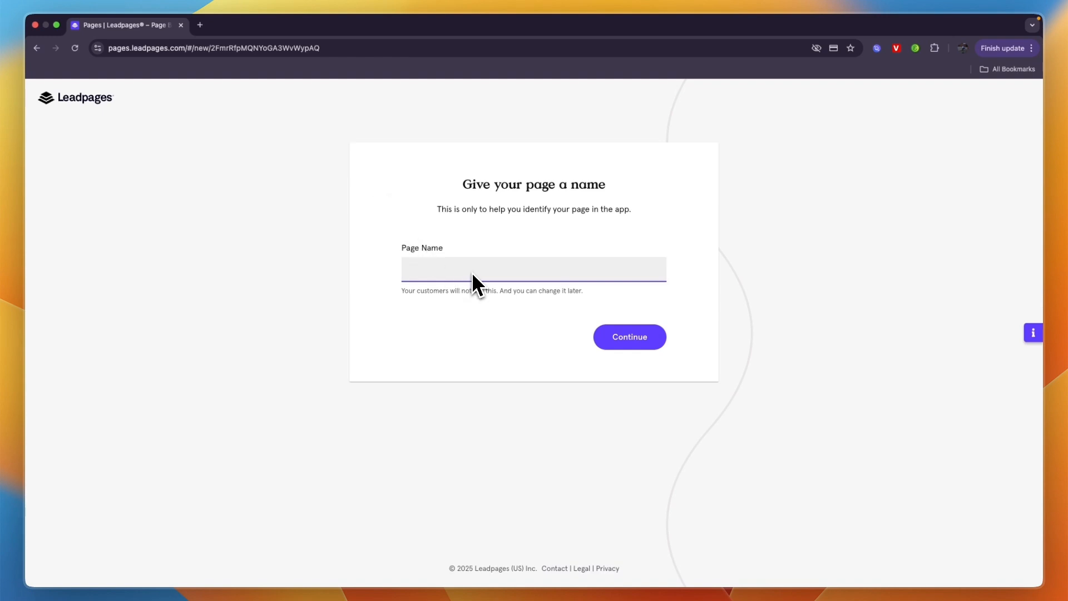
pyautogui.write('Home value opt-in')
pyautogui.click(452, 303)
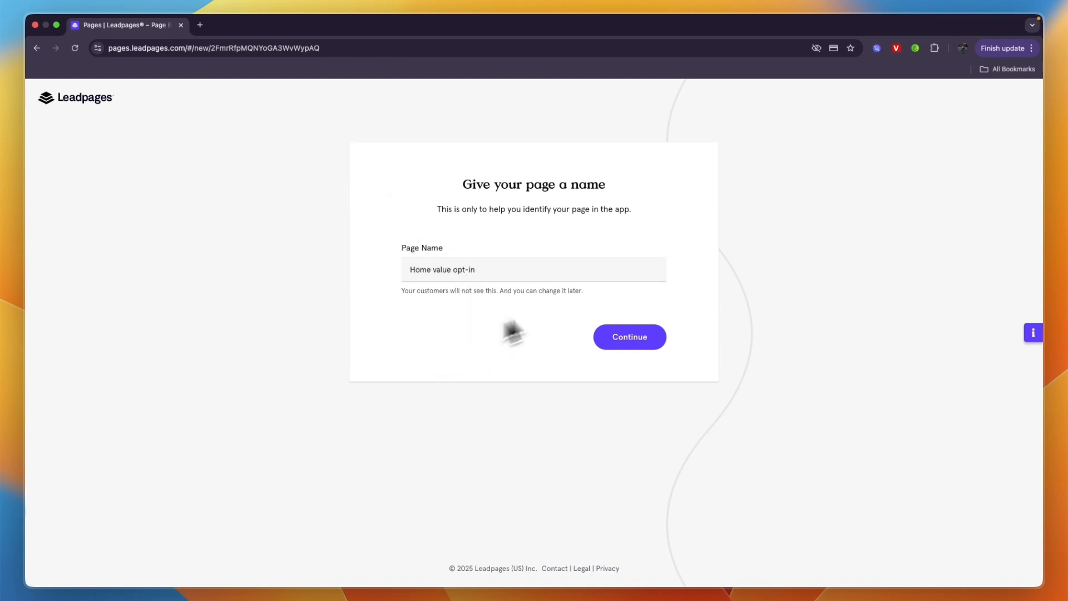
pyautogui.click(623, 335)
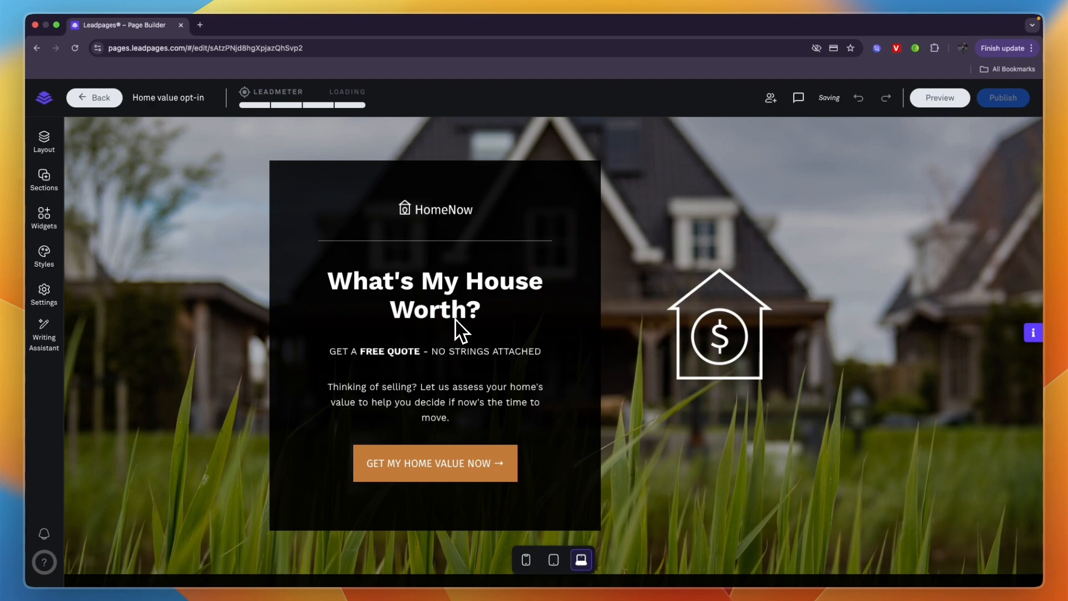
# Step: Review the whole landing page in desktop view and in phone view
pyautogui.scroll(-5, 459, 329)
pyautogui.scroll(-2, 456, 319)
pyautogui.scroll(6, 456, 318)
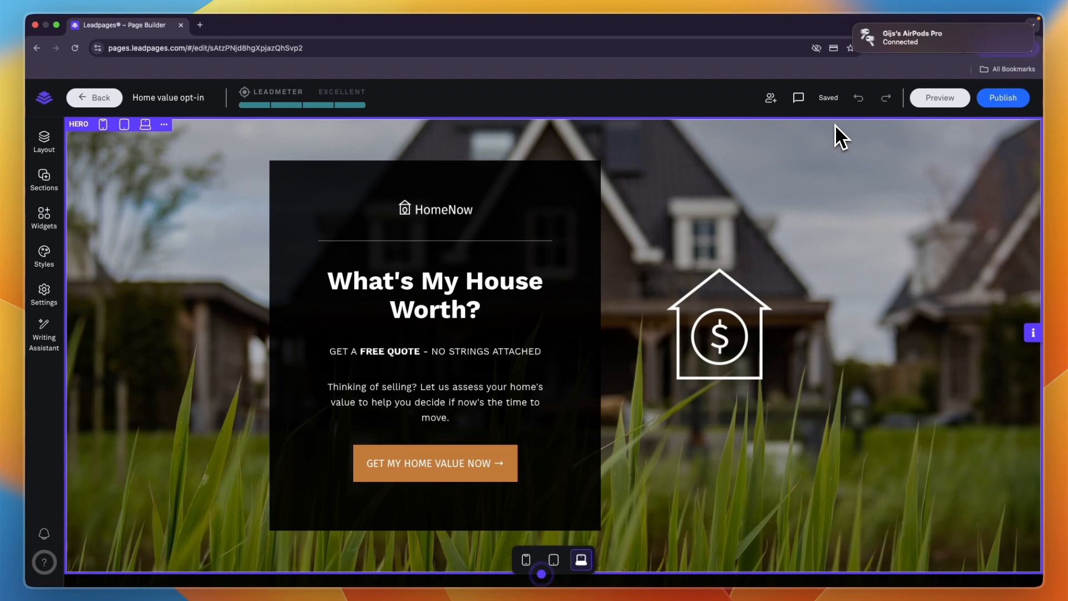
pyautogui.click(526, 560)
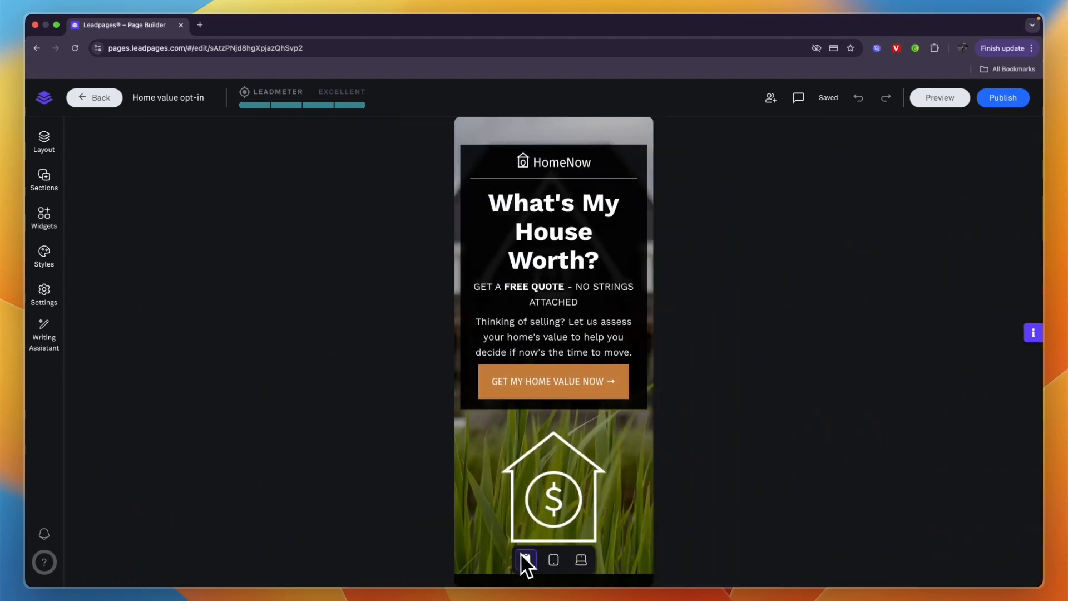
pyautogui.scroll(-5, 558, 407)
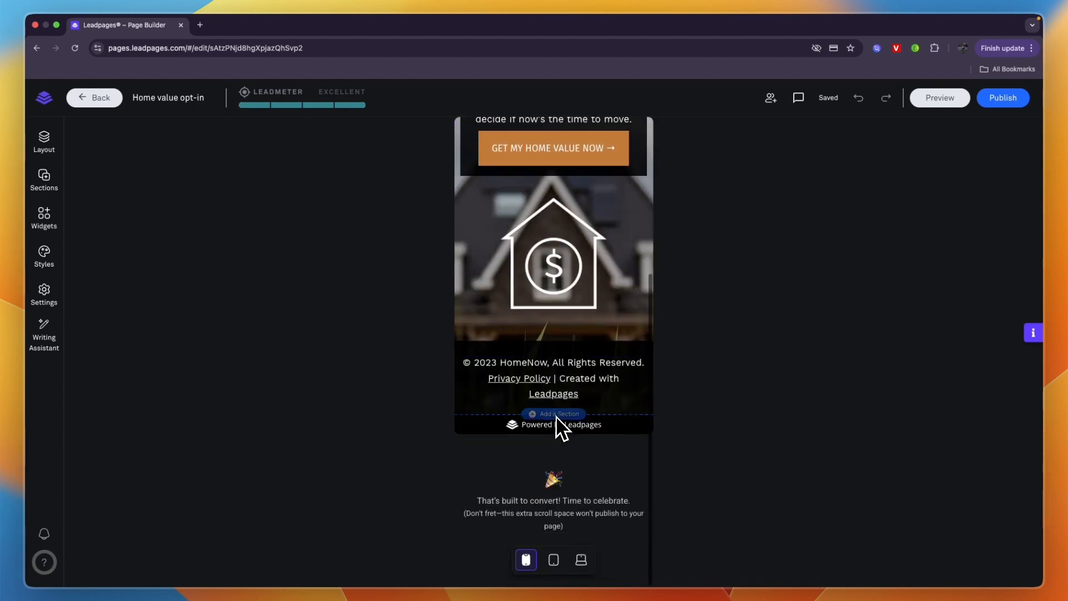
pyautogui.scroll(5, 558, 423)
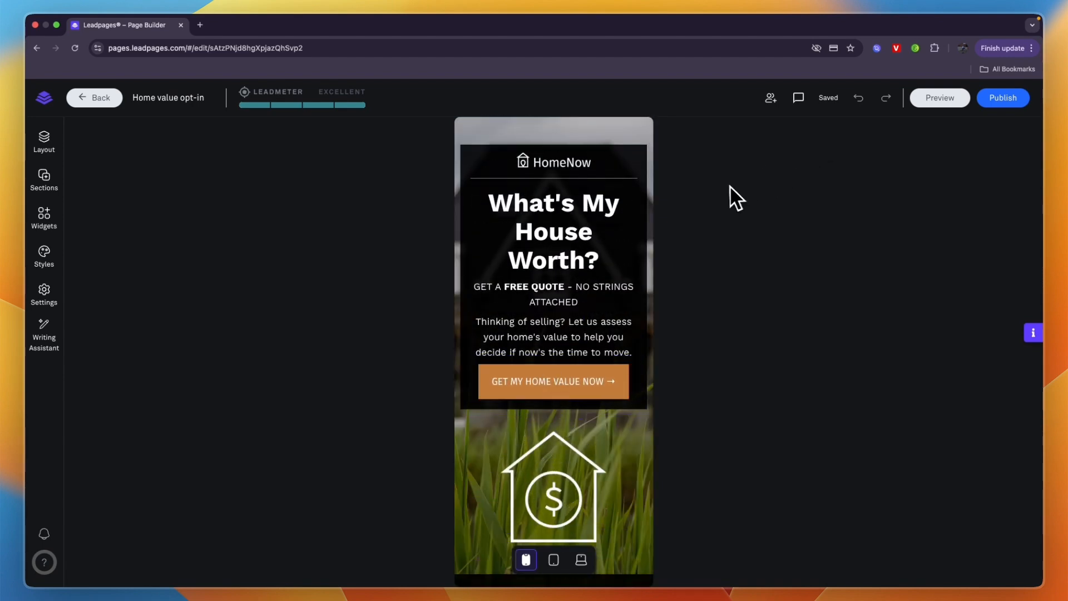
pyautogui.scroll(-5, 540, 236)
pyautogui.scroll(5, 546, 248)
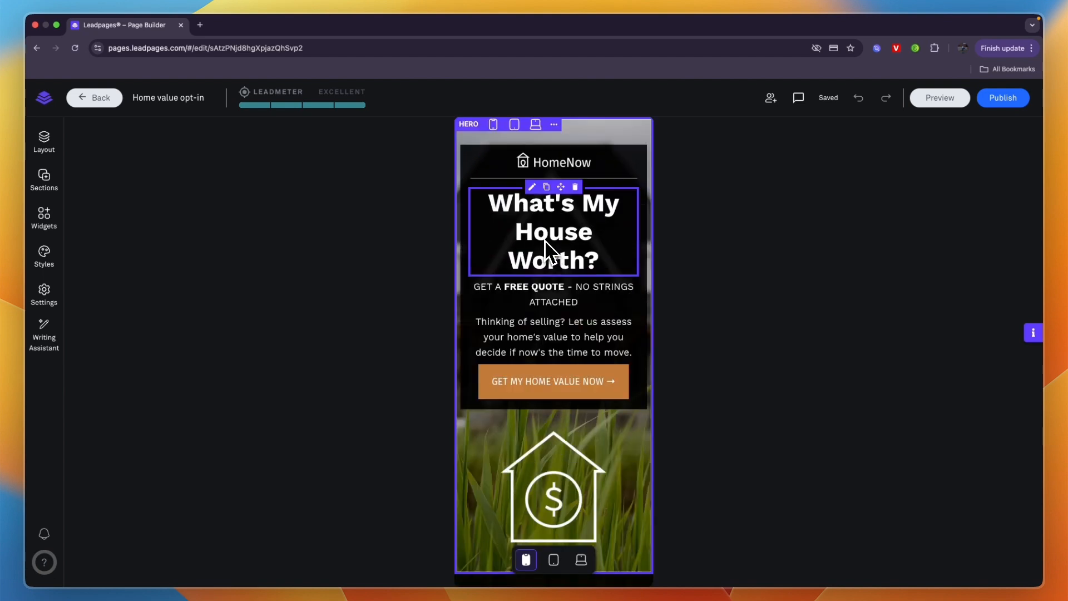
# Step: Set the page's primary button style to light blue with round corners and save it
pyautogui.click(41, 147)
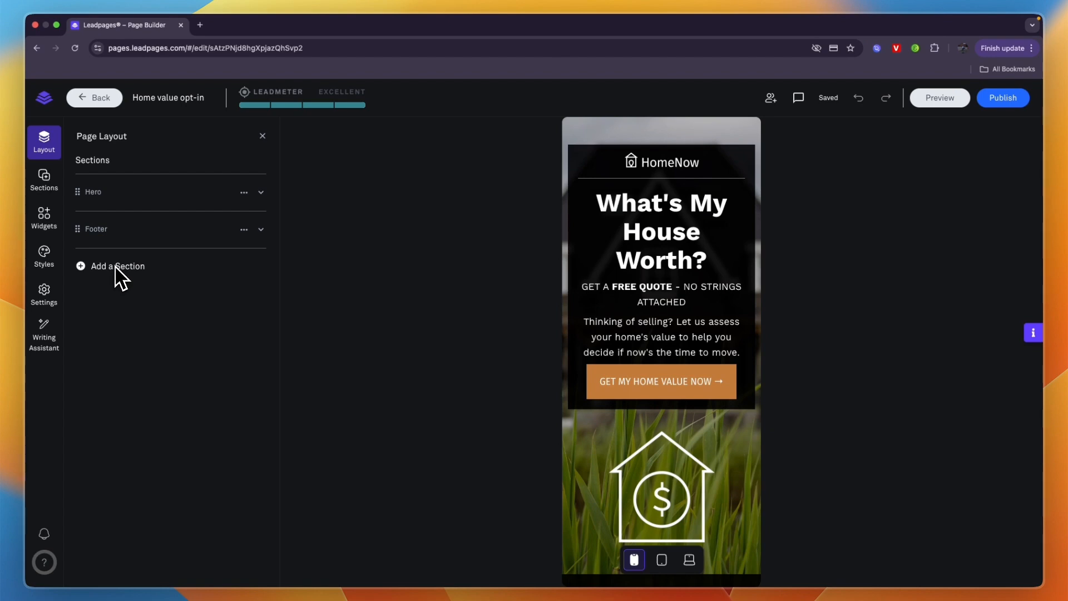
pyautogui.click(45, 257)
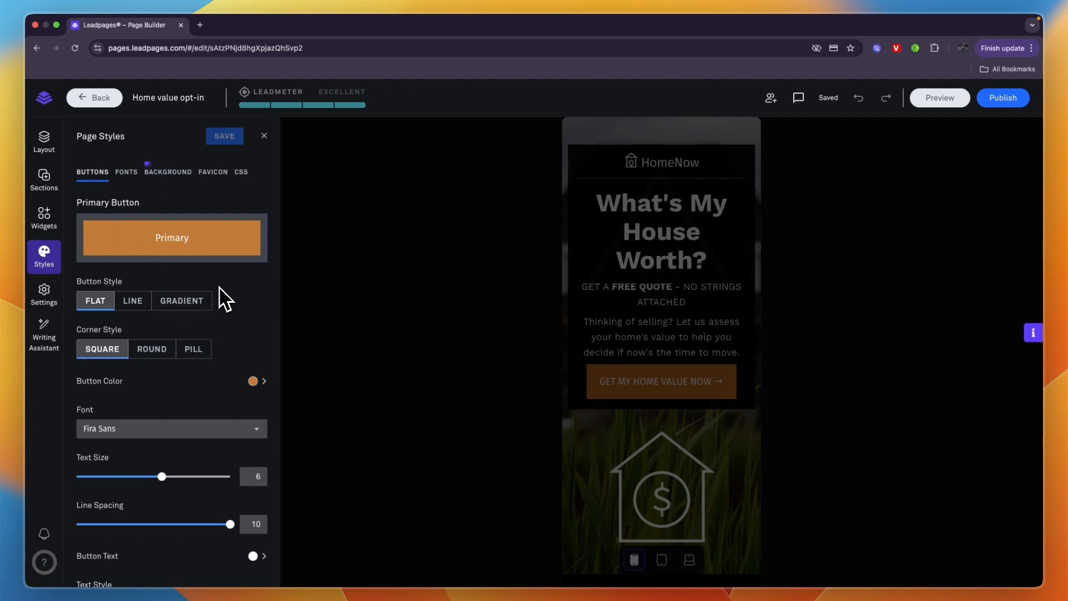
pyautogui.click(253, 382)
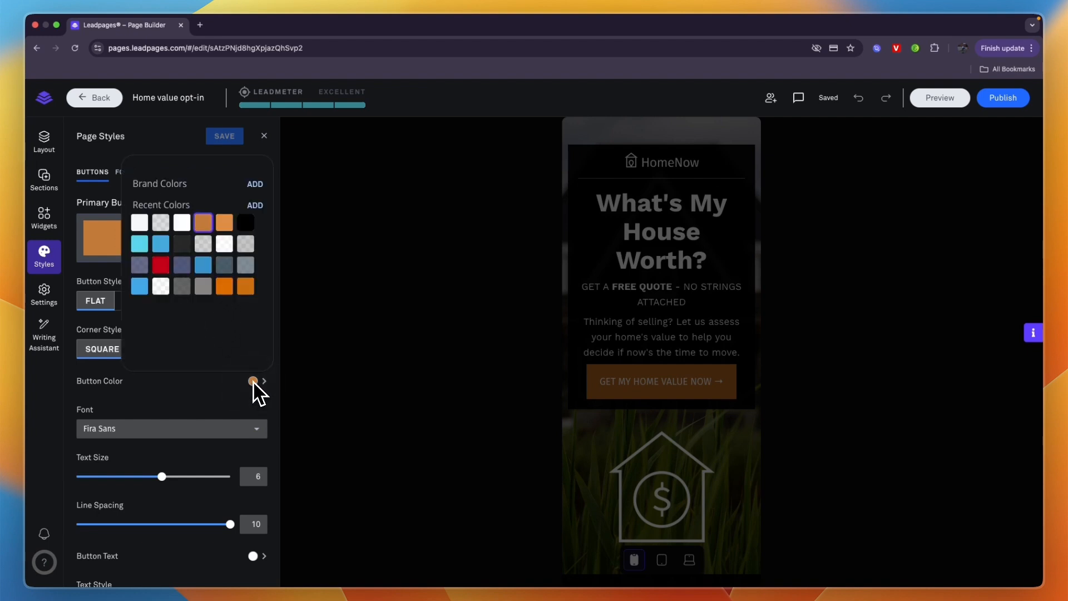
pyautogui.click(146, 287)
pyautogui.click(200, 414)
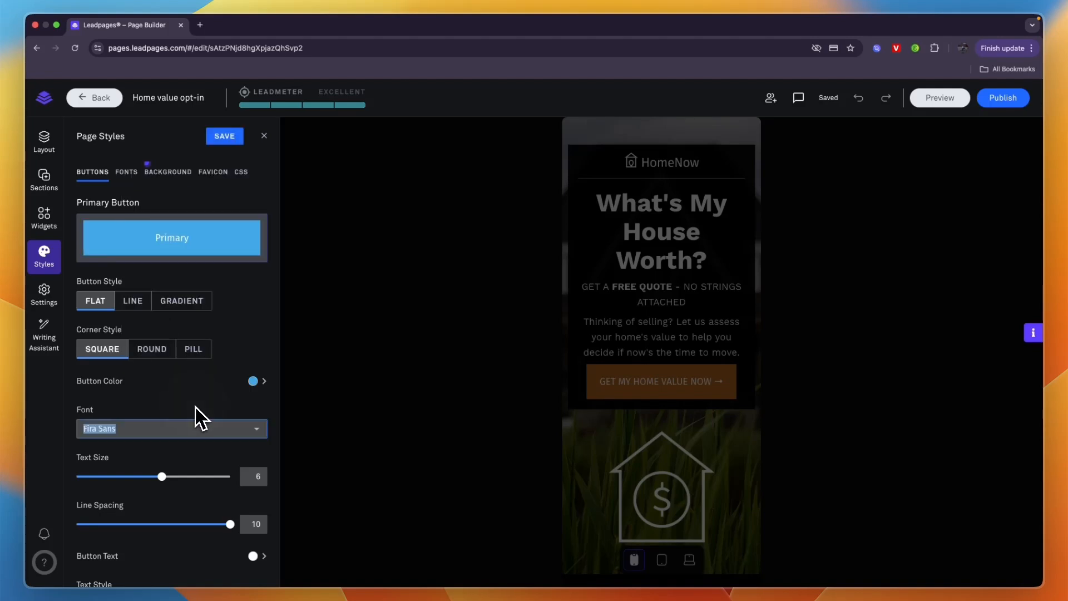
pyautogui.click(165, 355)
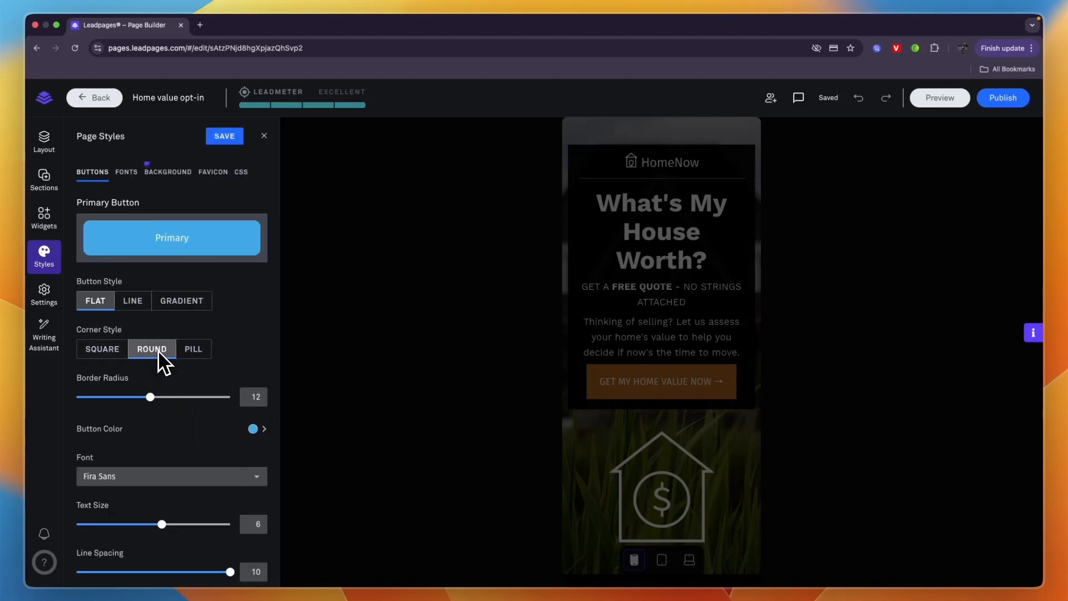
pyautogui.click(232, 140)
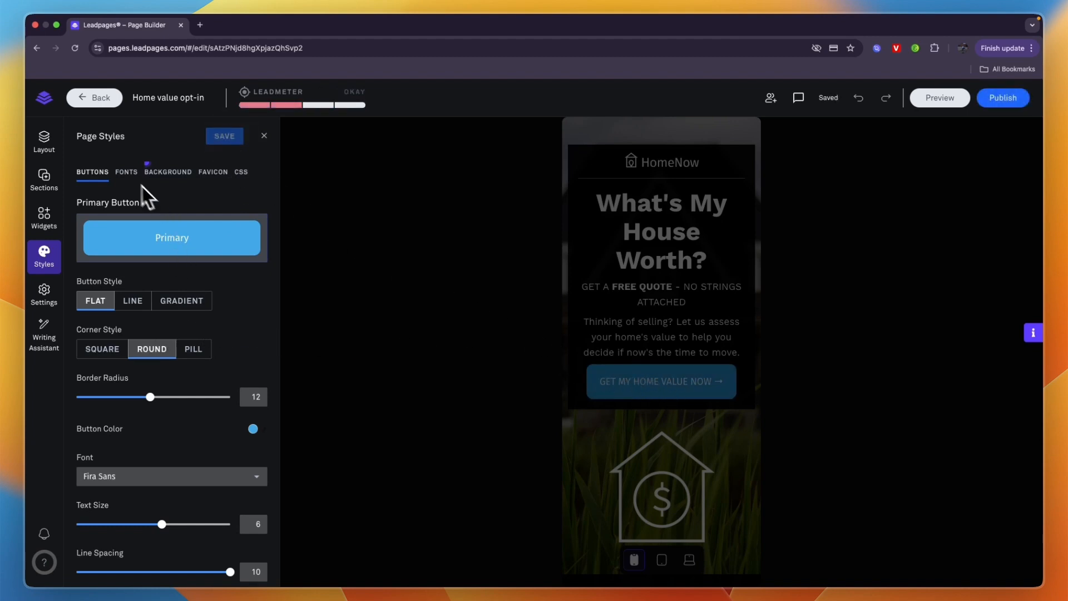
# Step: Look at the page's global font and background styles and the Leadmeter's top issues
pyautogui.click(127, 173)
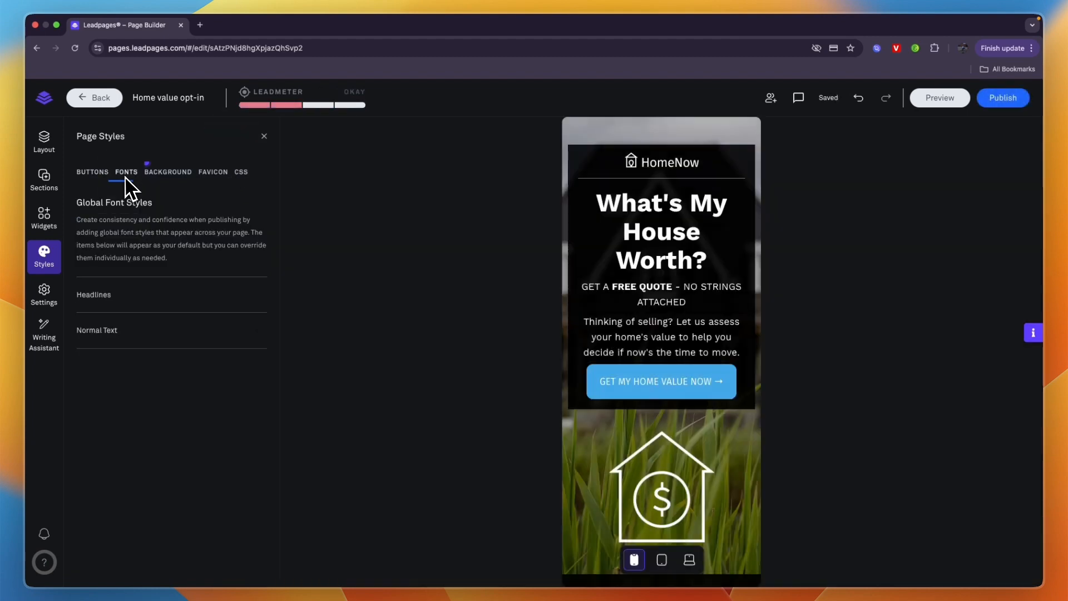
pyautogui.click(160, 179)
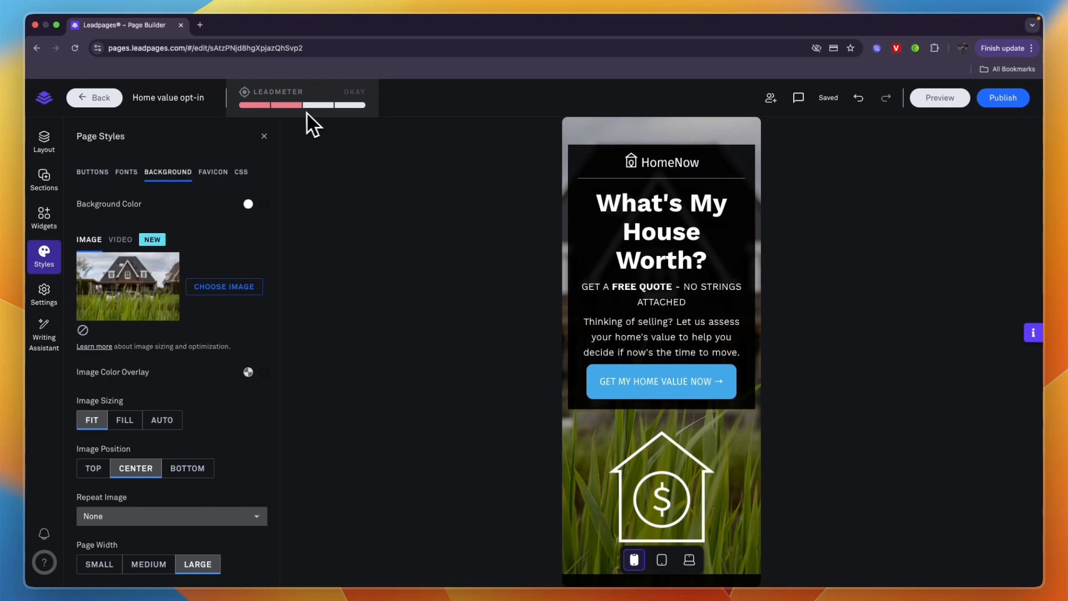
pyautogui.click(367, 109)
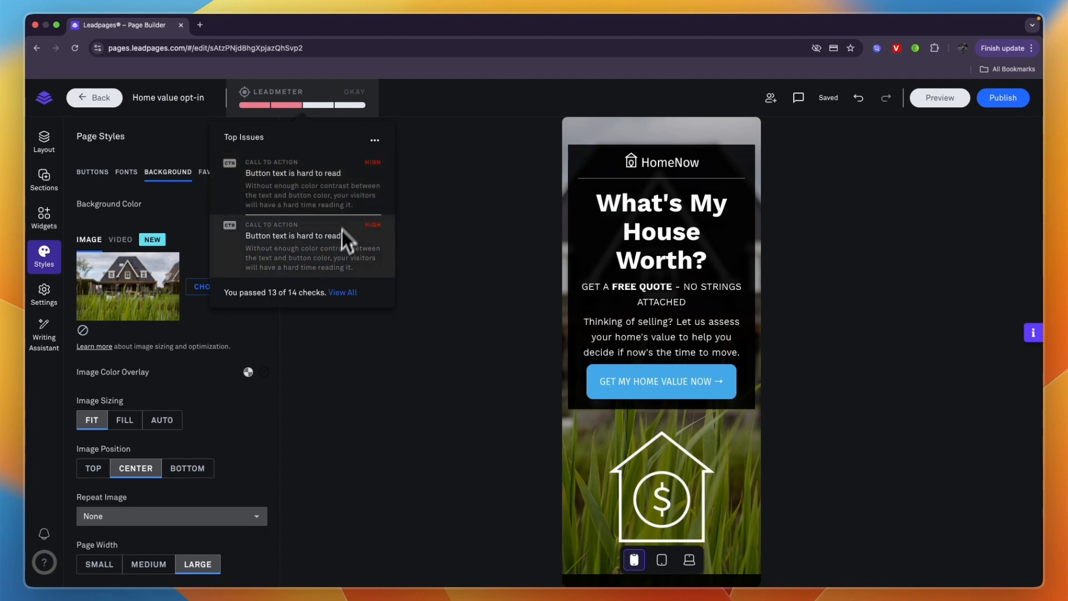
# Step: Change the primary button color to dark blue, save it and close the page styles
pyautogui.click(93, 173)
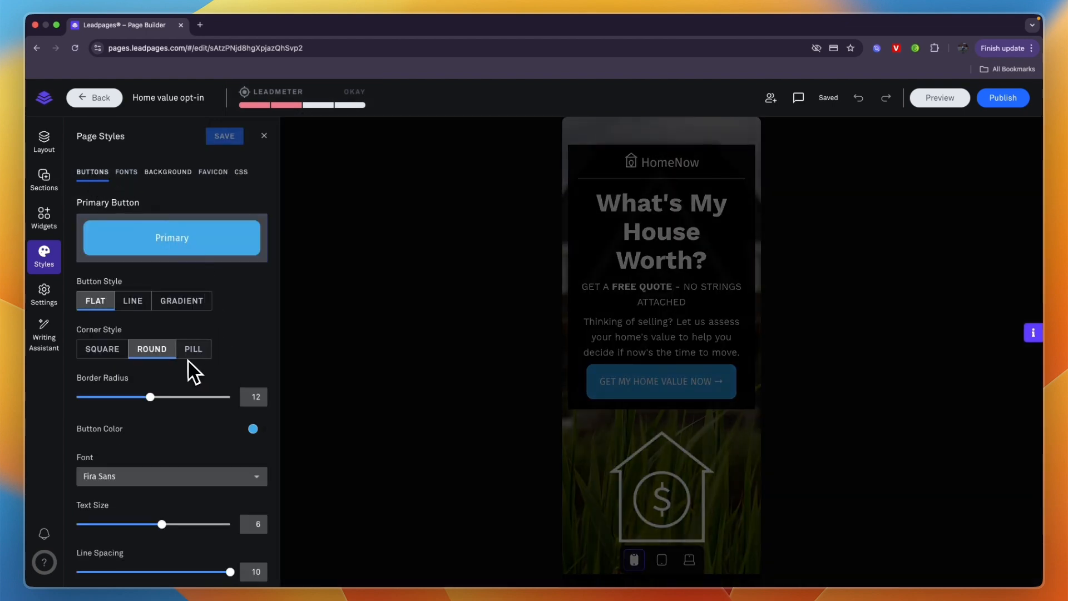
pyautogui.scroll(-1, 135, 355)
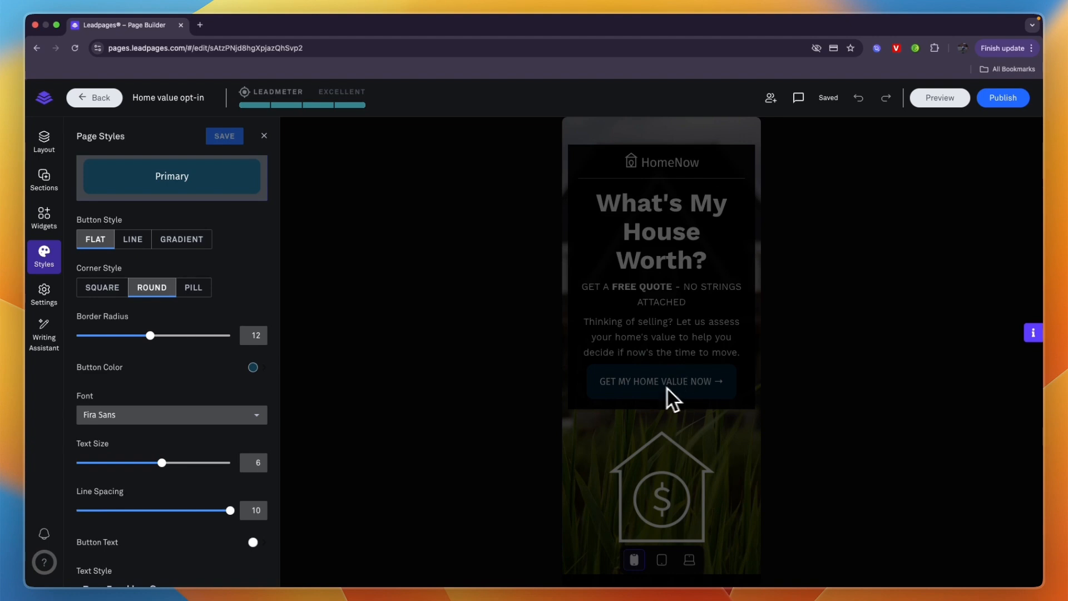
pyautogui.click(263, 135)
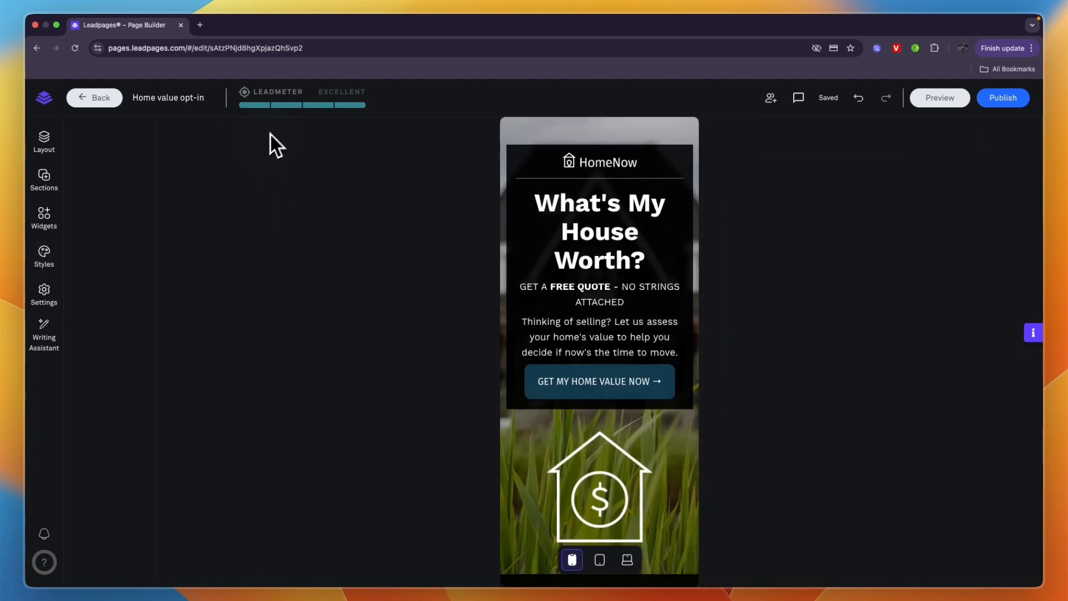
# Step: Examine the full list of Leadmeter checks for layout, call to action, readability and opt-in form
pyautogui.click(320, 105)
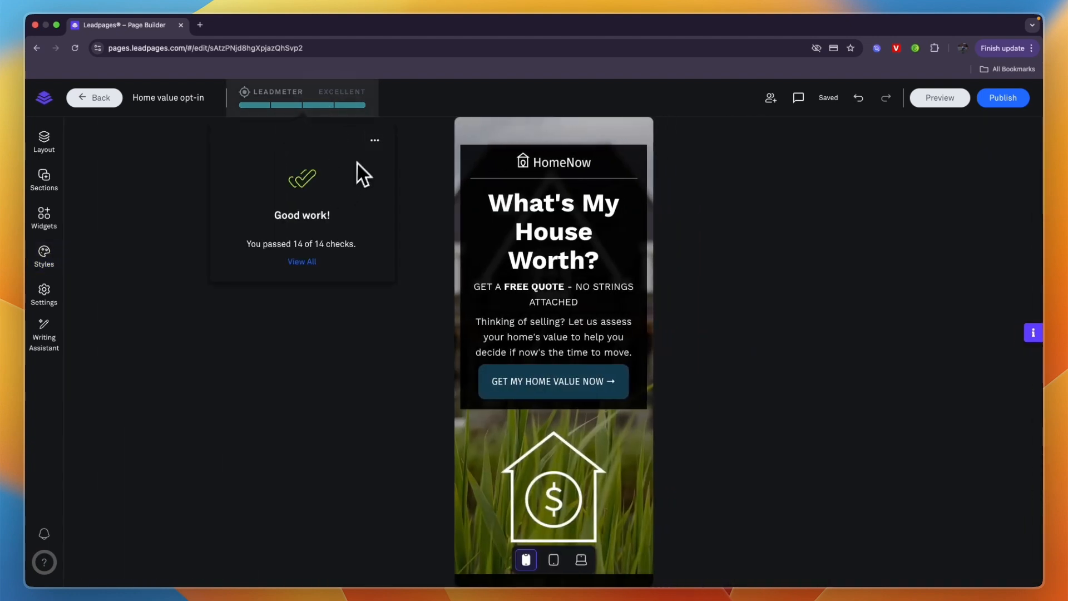
pyautogui.click(301, 262)
pyautogui.scroll(-4, 323, 295)
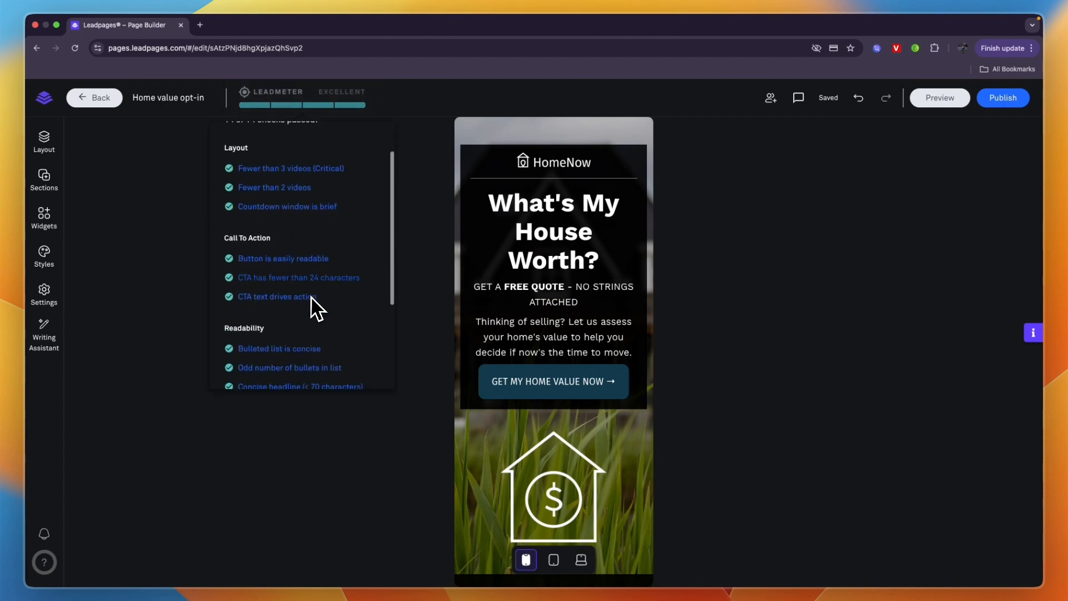
pyautogui.scroll(4, 257, 276)
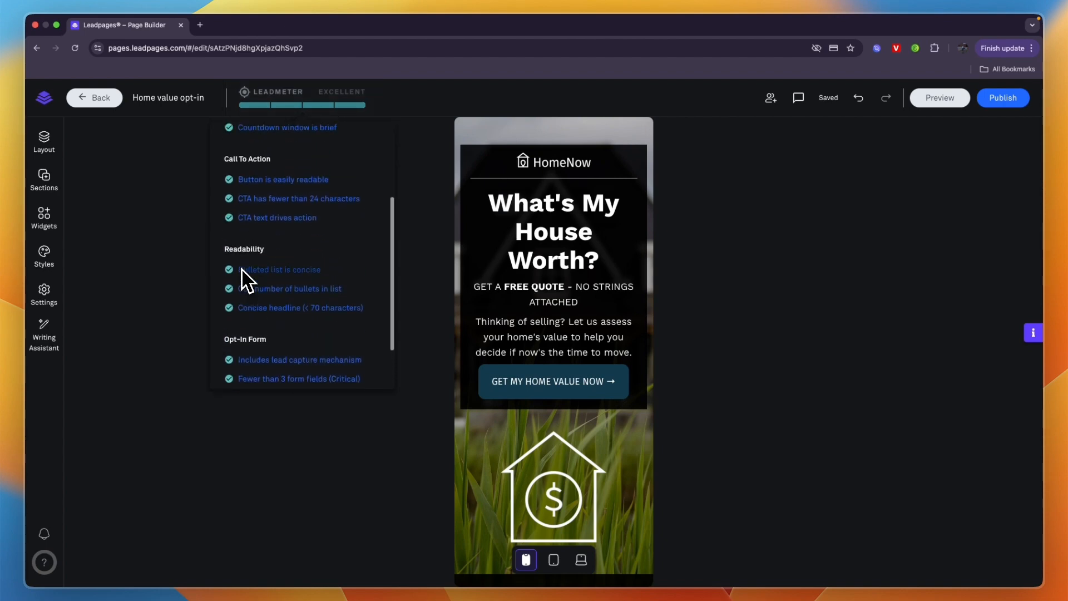
pyautogui.scroll(1, 239, 222)
pyautogui.click(158, 236)
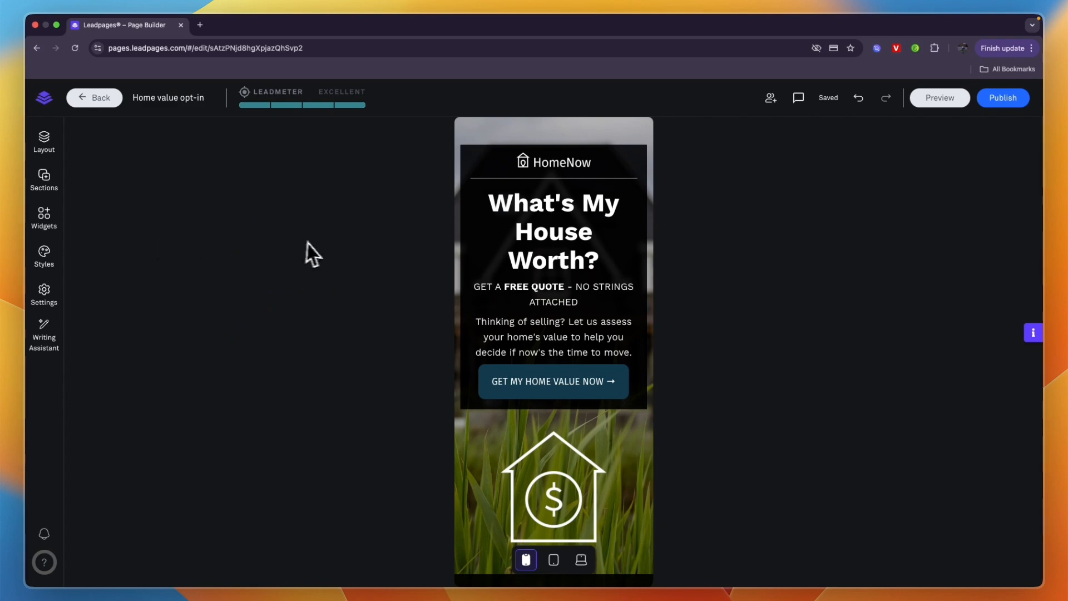
# Step: Look at the page's background style options and the image choices for replacing the background
pyautogui.click(45, 255)
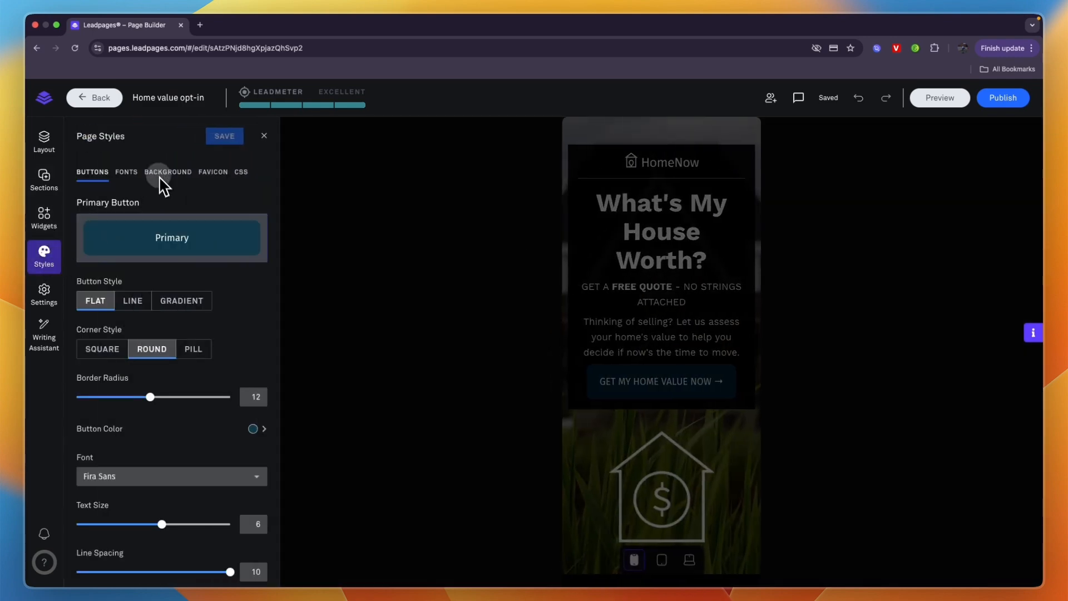
pyautogui.click(161, 174)
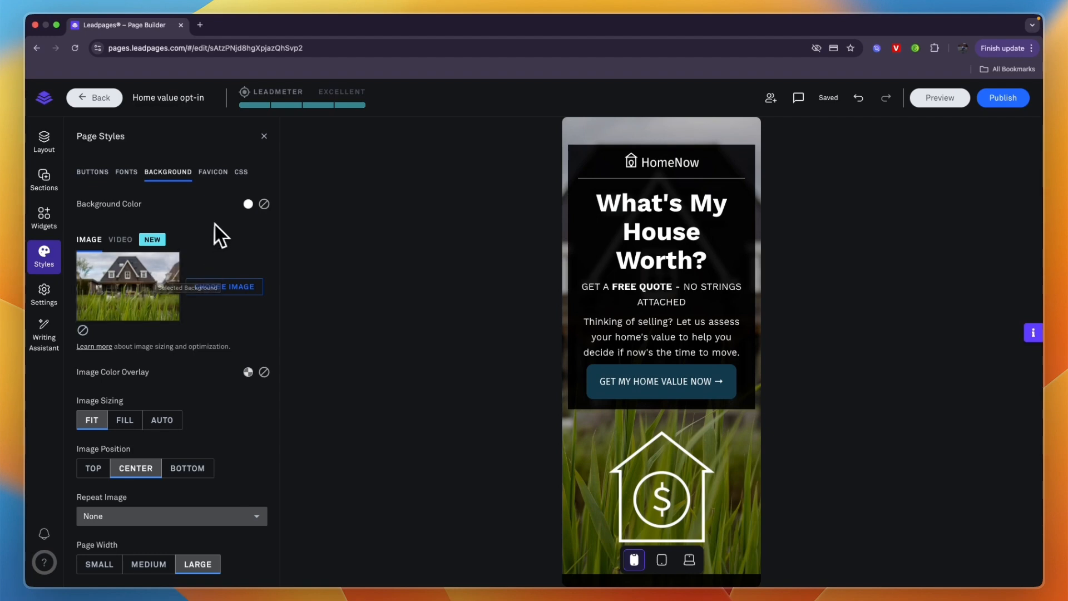
pyautogui.scroll(-1, 215, 231)
pyautogui.click(222, 284)
pyautogui.click(203, 156)
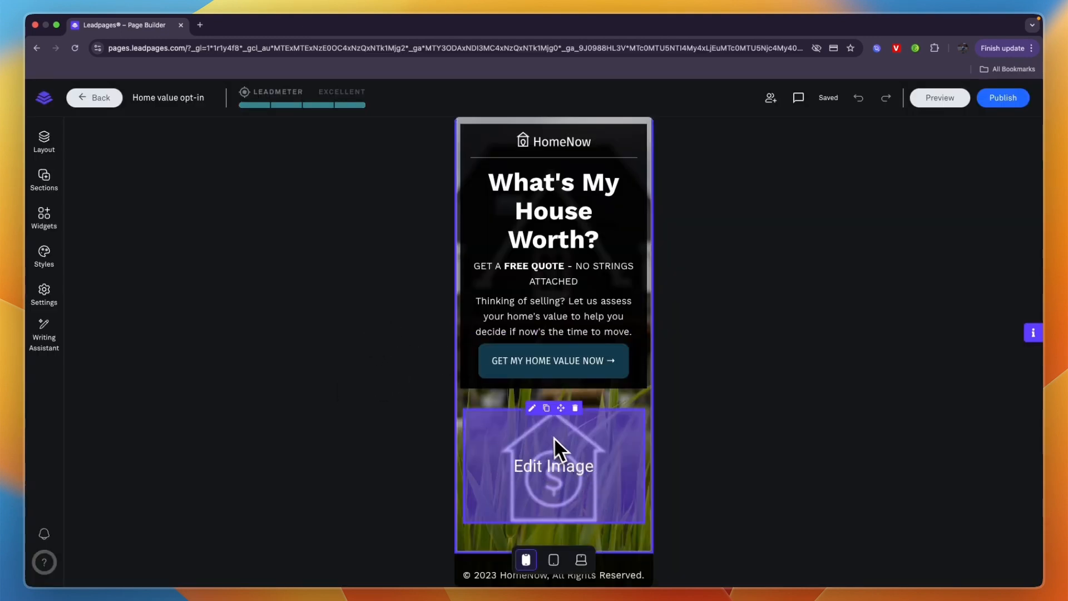
# Step: Delete the house icon from the hero and add the white About section with its photo beside the text between hero and footer
pyautogui.click(575, 409)
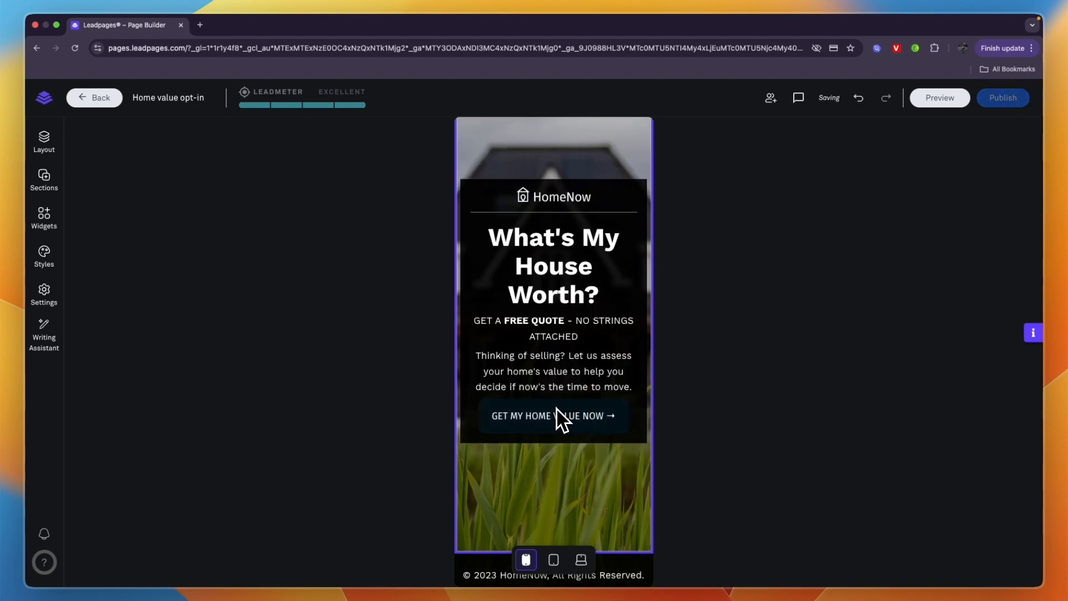
pyautogui.click(42, 179)
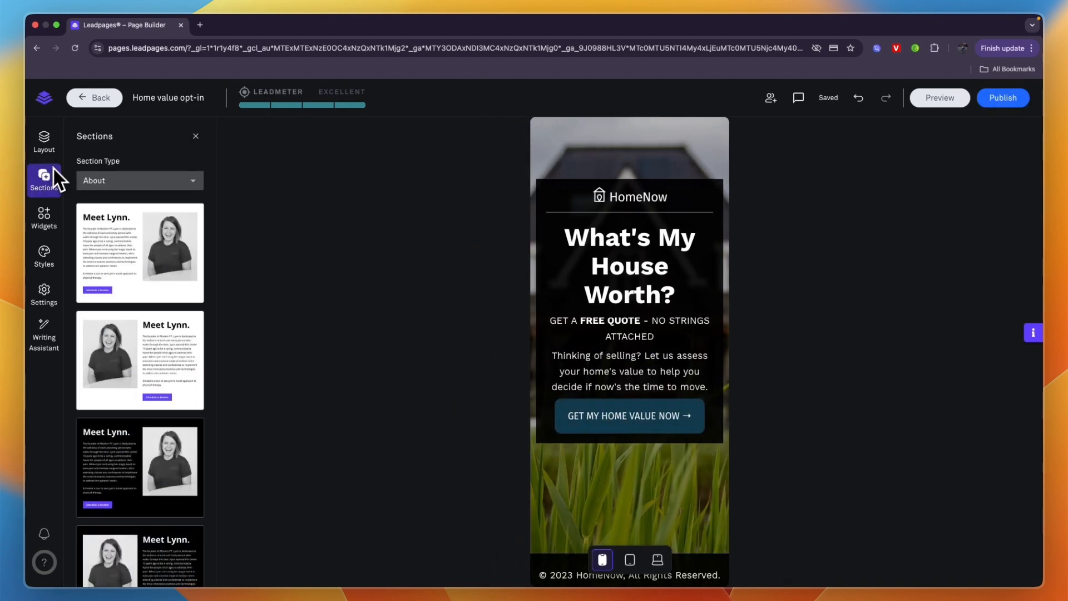
pyautogui.click(89, 180)
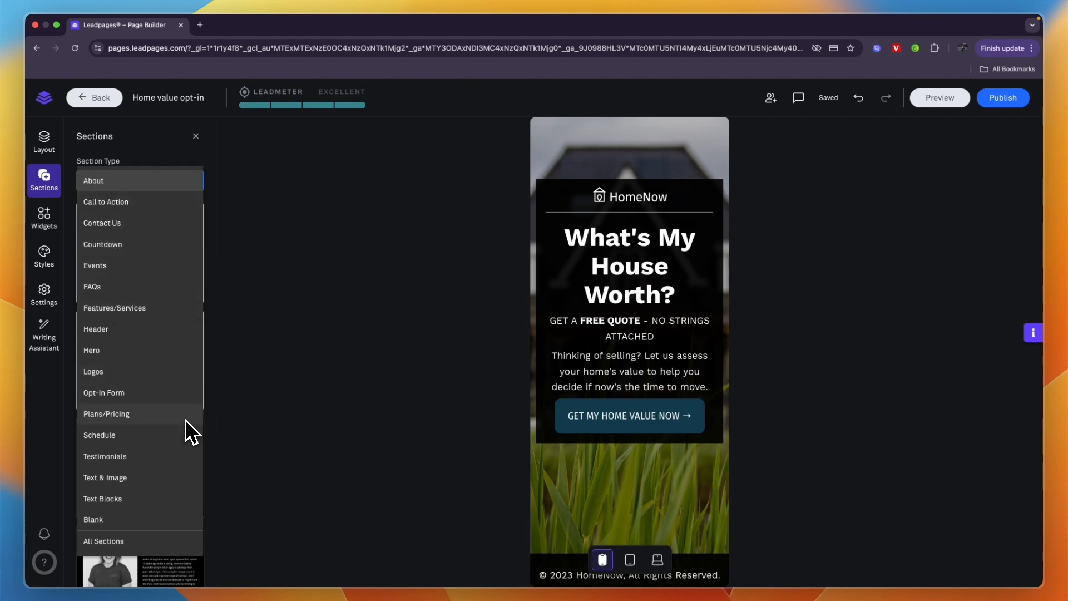
pyautogui.click(123, 499)
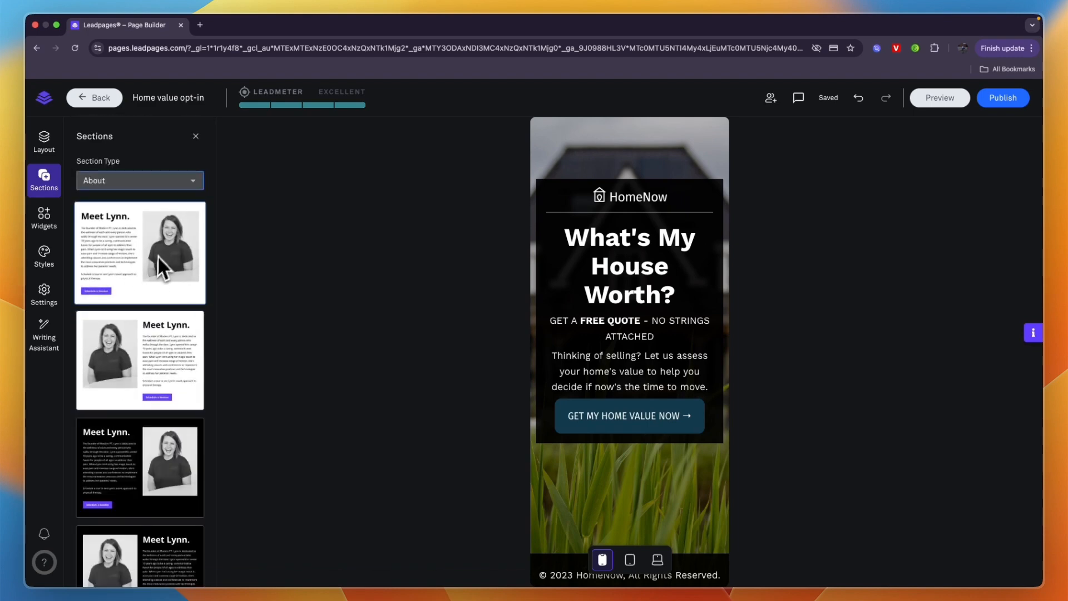
pyautogui.moveTo(155, 250); pyautogui.dragTo(617, 531)
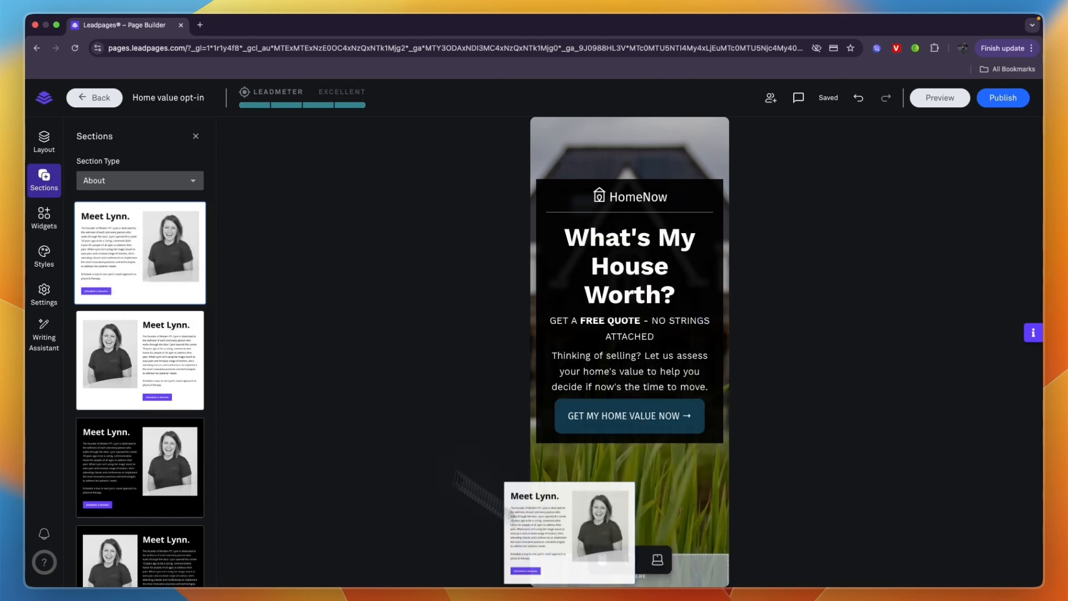
# Step: Review the new About section and look at the image library for replacing its portrait photo
pyautogui.scroll(-5, 606, 350)
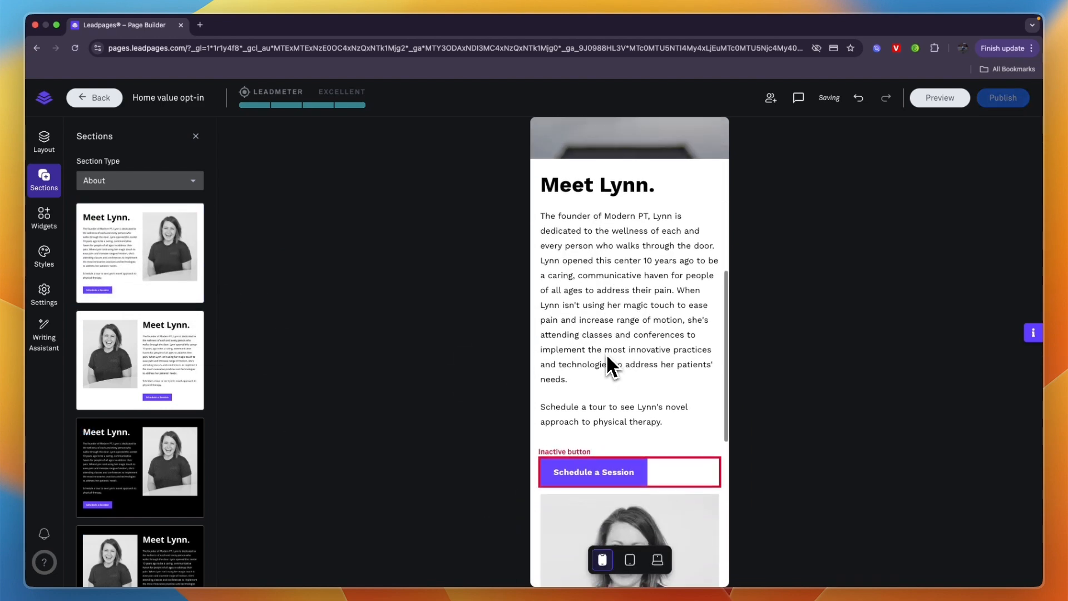
pyautogui.moveTo(582, 311)
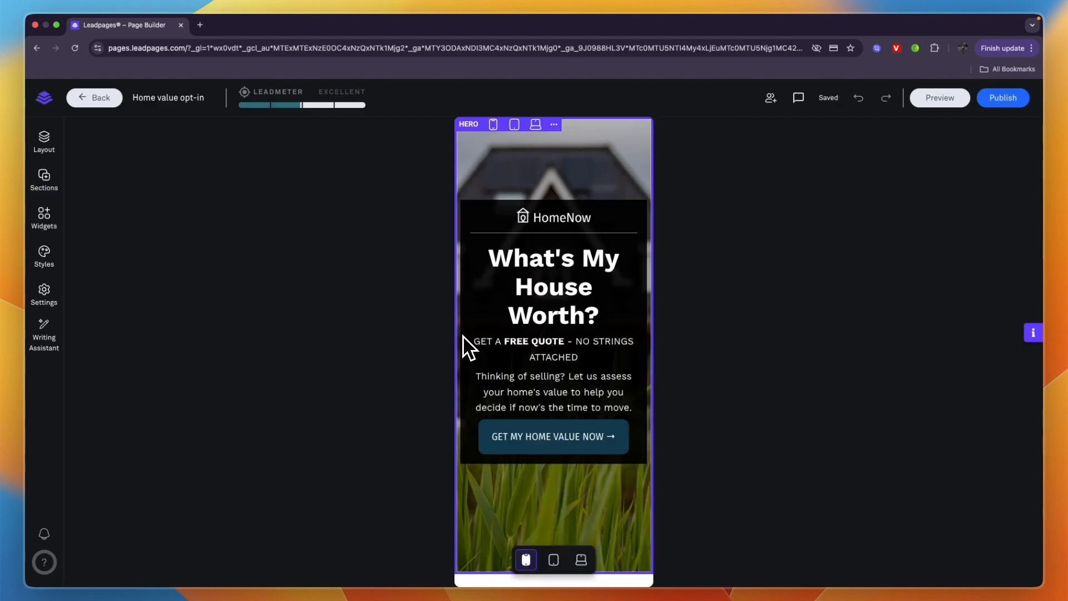
pyautogui.scroll(-9, 465, 337)
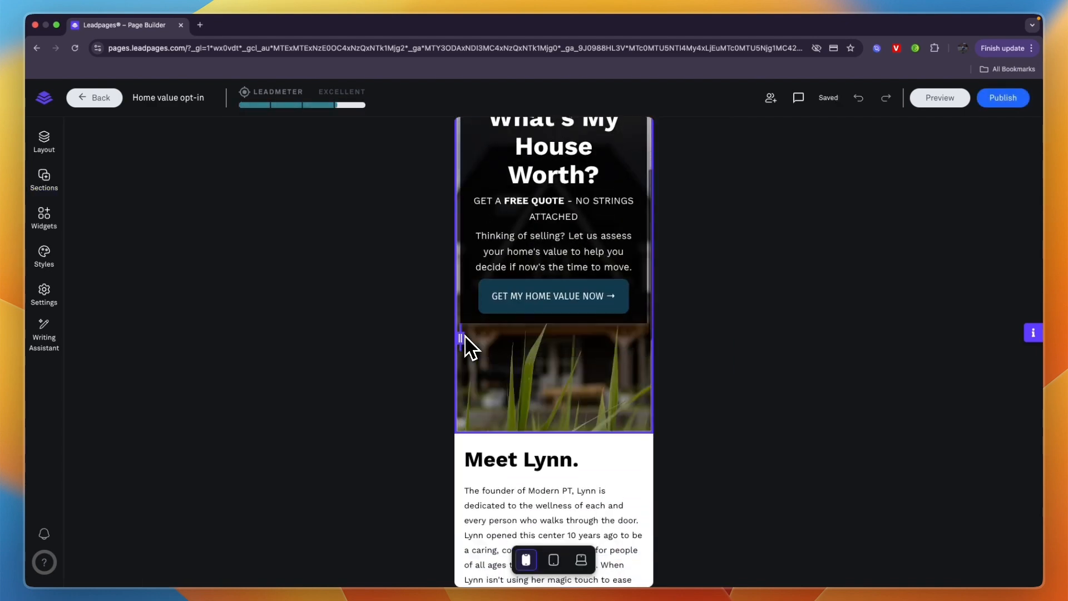
pyautogui.scroll(-2, 469, 342)
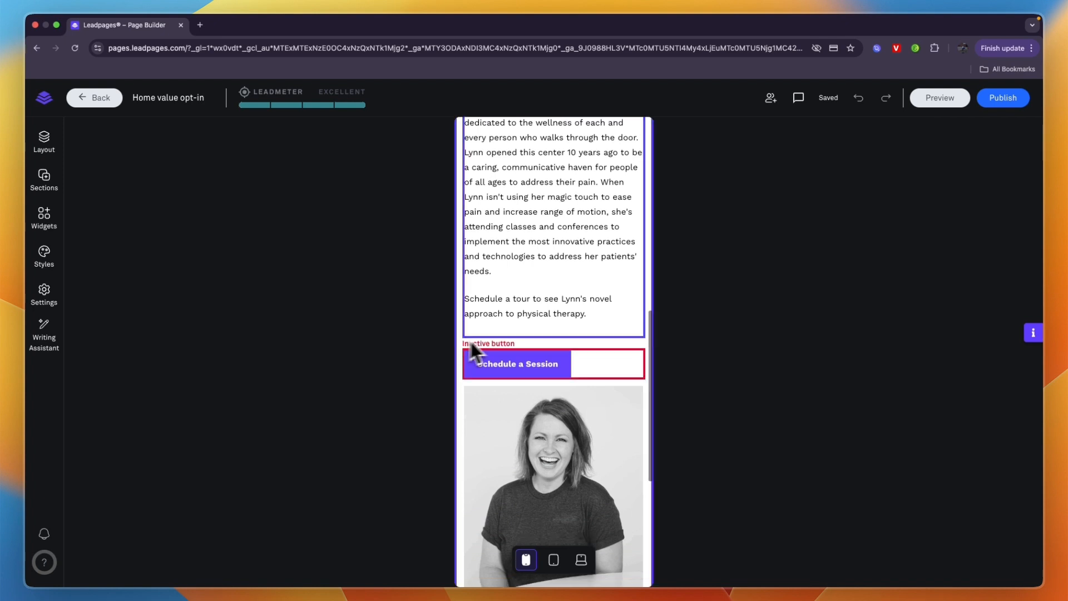
pyautogui.click(533, 303)
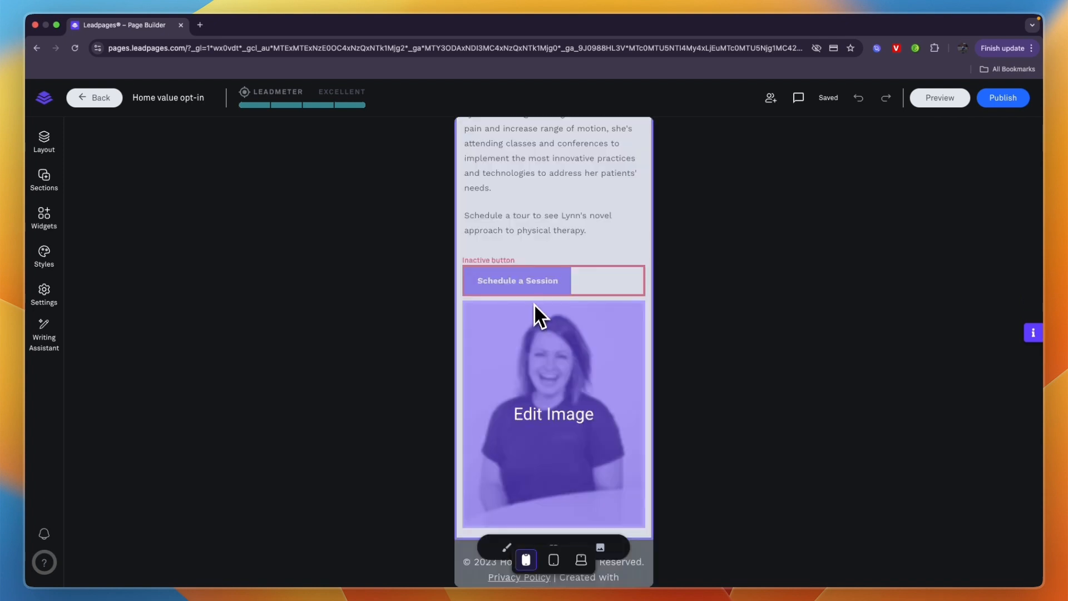
pyautogui.click(600, 479)
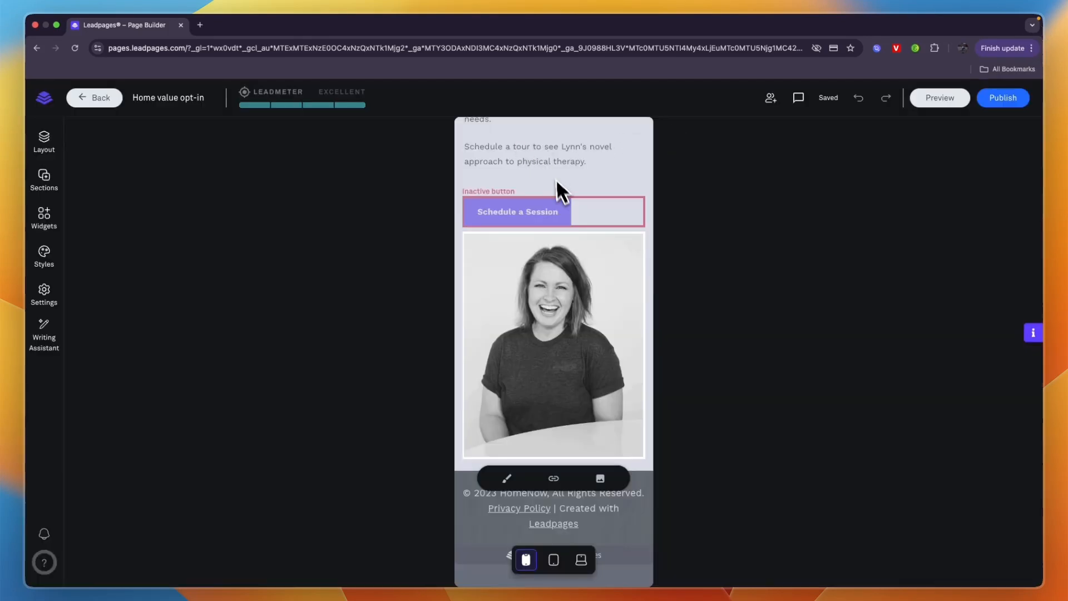
pyautogui.click(557, 182)
# Step: Review the click event of the hero's GET MY HOME VALUE NOW button and open its My Leadbox 1 pop-up for editing
pyautogui.scroll(7, 573, 198)
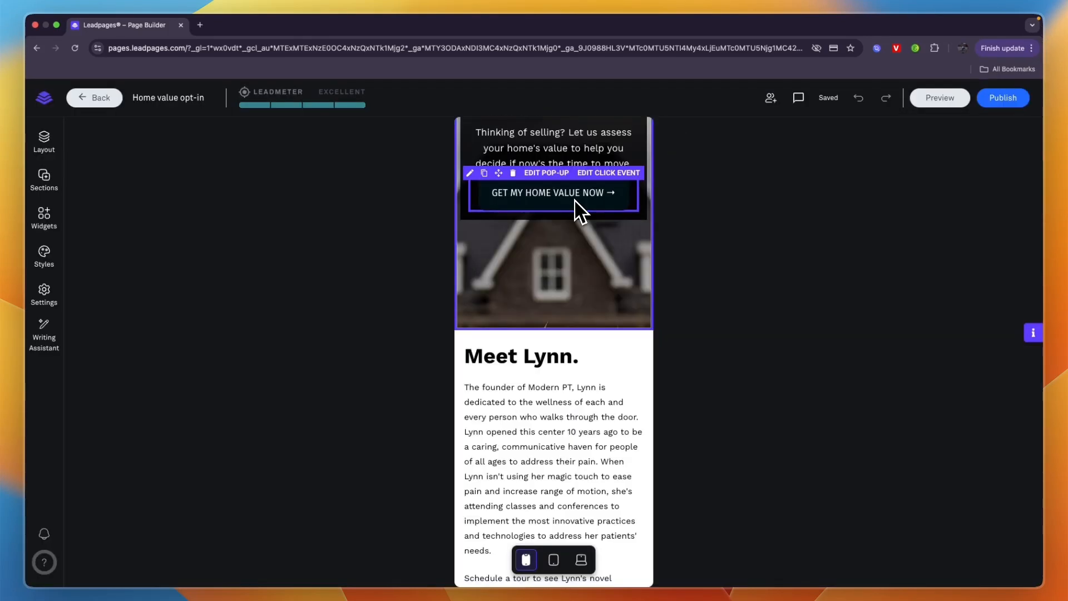
pyautogui.scroll(5, 489, 301)
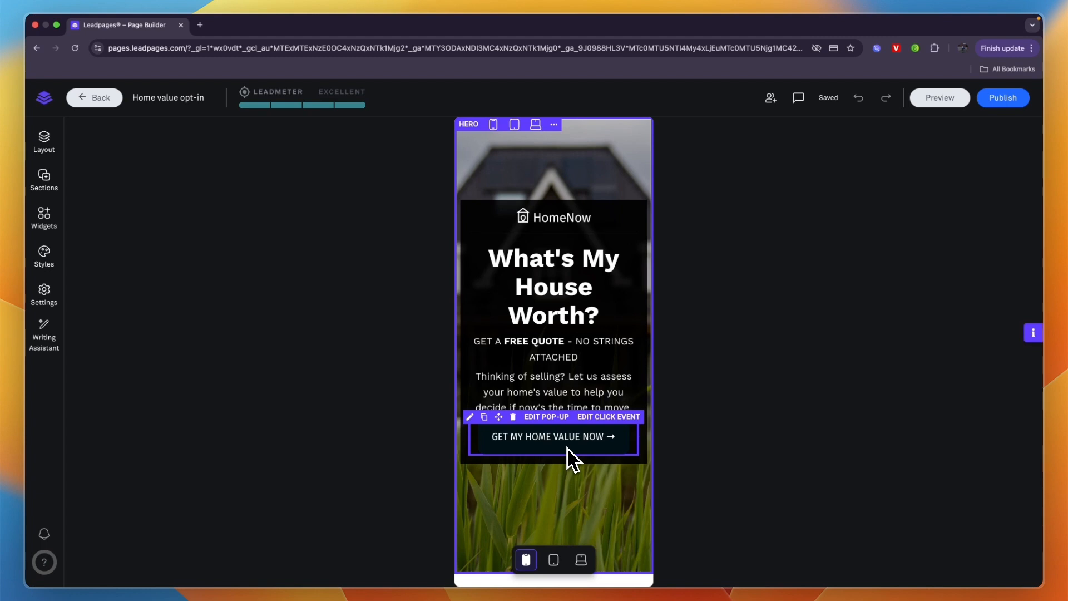
pyautogui.click(609, 417)
pyautogui.scroll(-1, 408, 438)
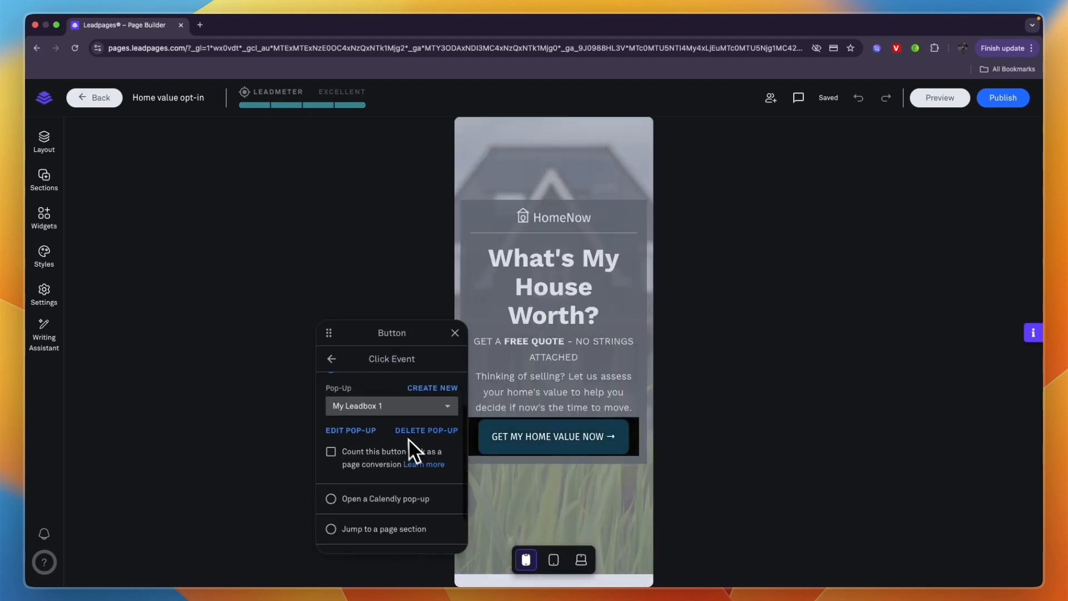
pyautogui.scroll(2, 367, 414)
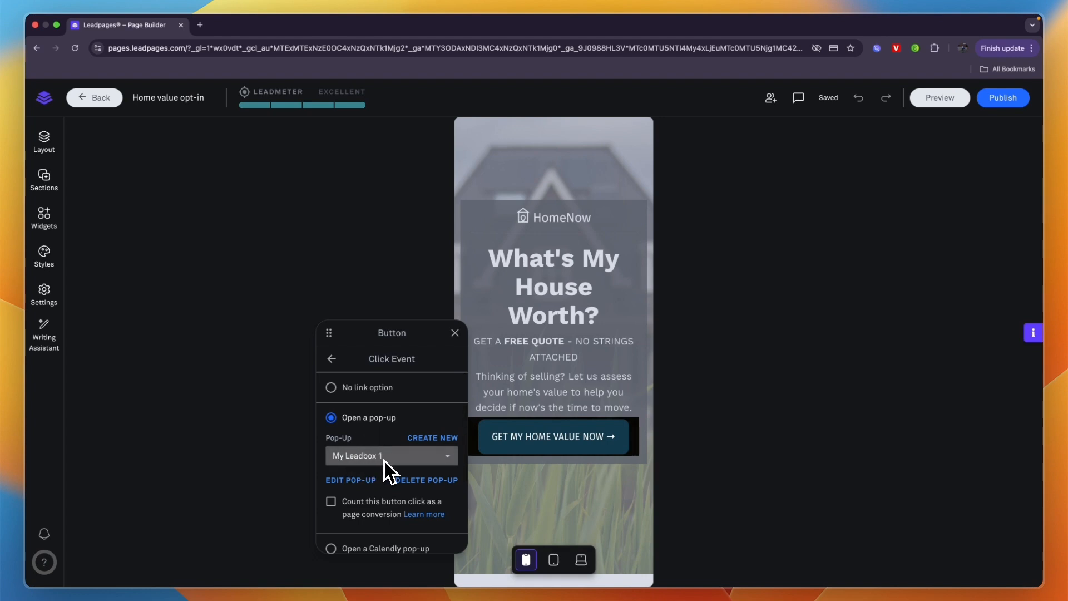
pyautogui.click(351, 481)
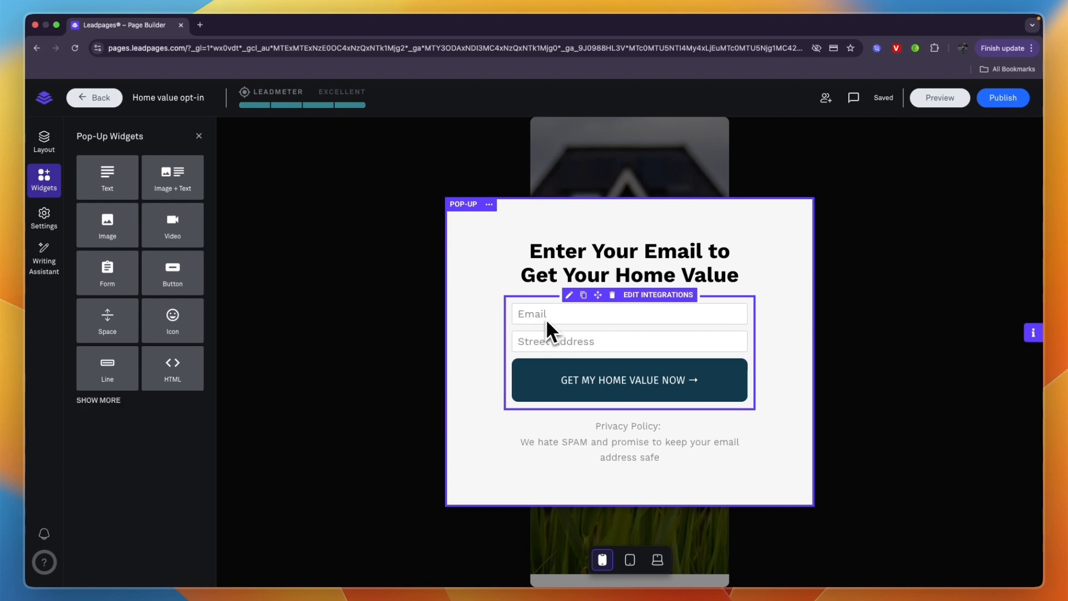
# Step: Add a First Name field to the pop-up's opt-in form
pyautogui.click(648, 388)
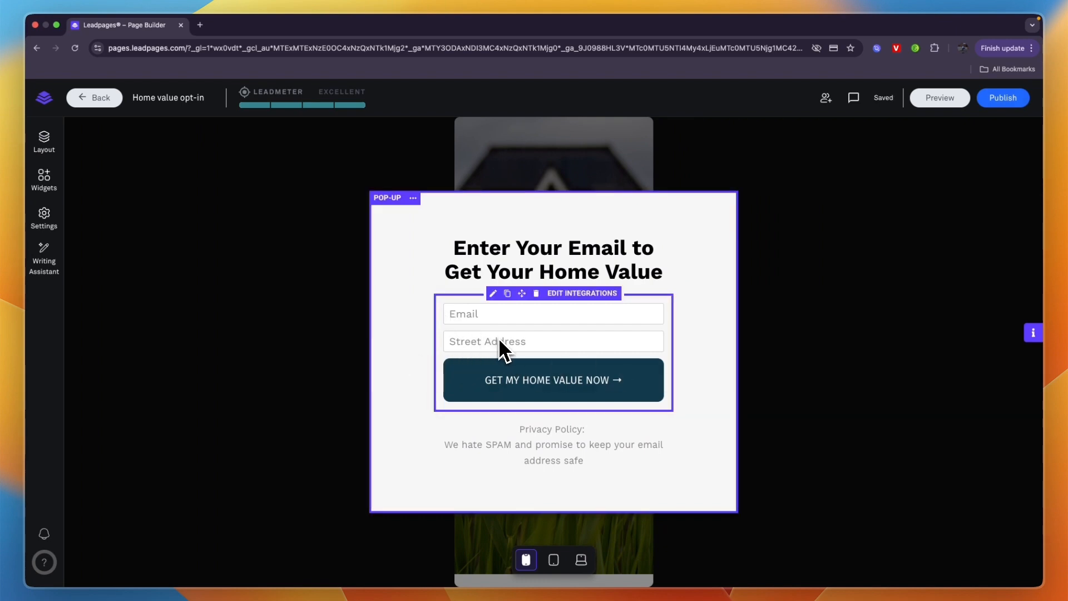
pyautogui.click(526, 337)
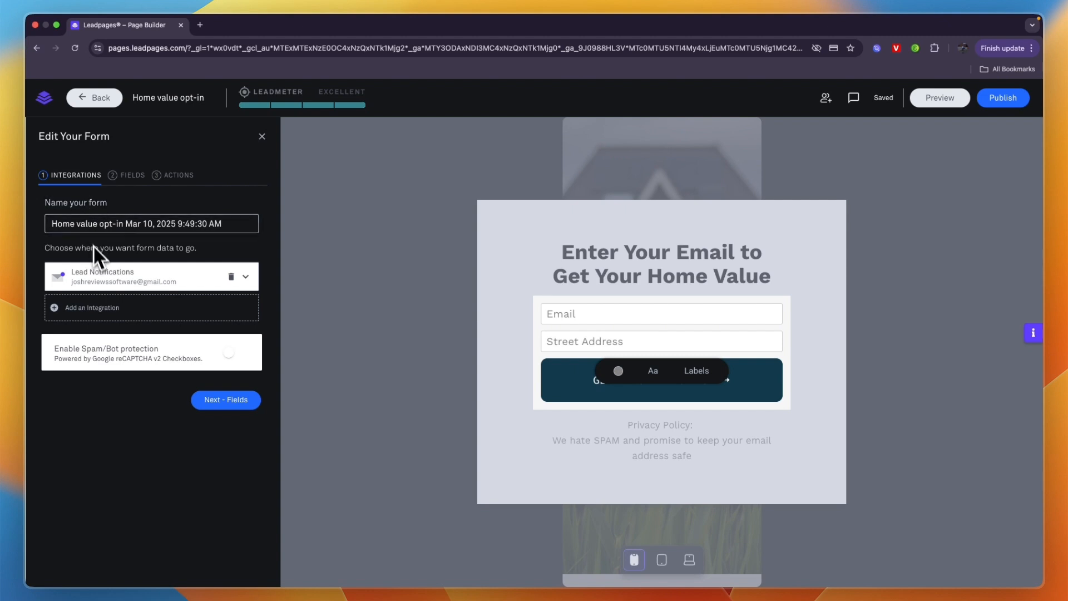
pyautogui.click(130, 179)
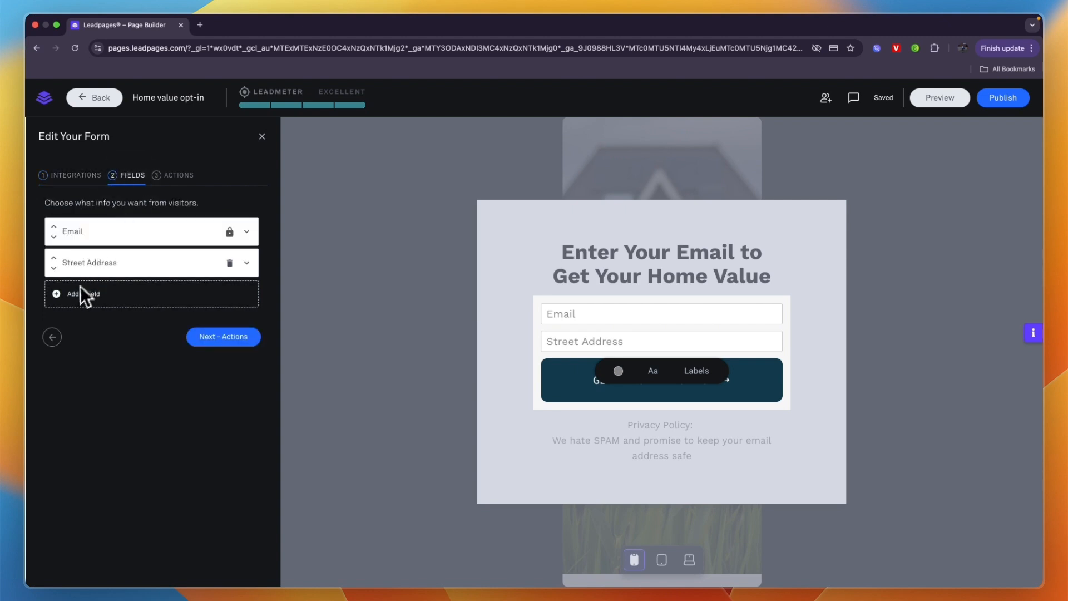
pyautogui.click(77, 292)
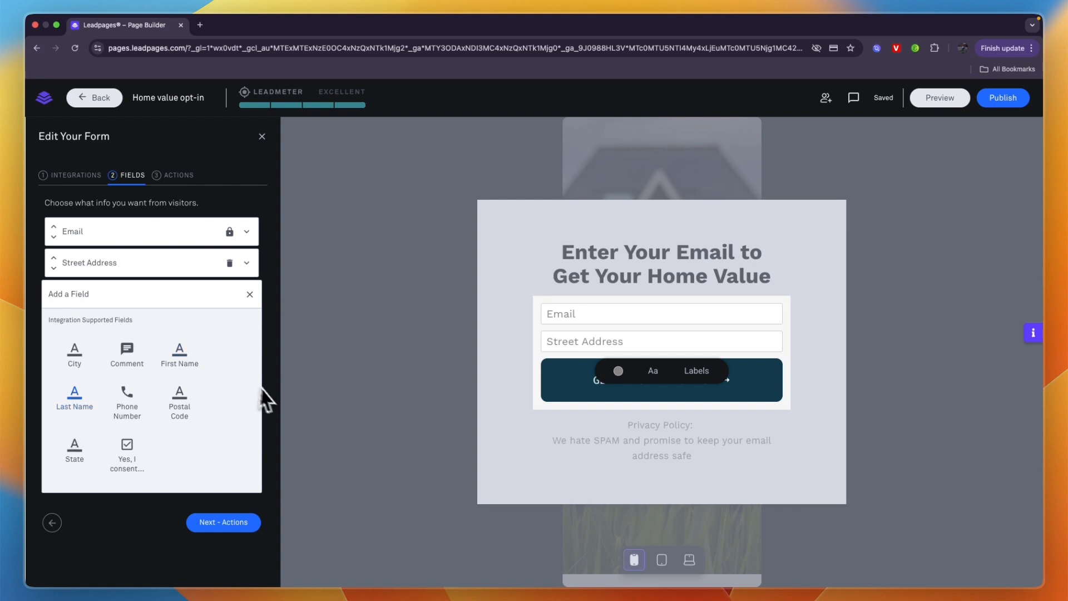
pyautogui.click(196, 355)
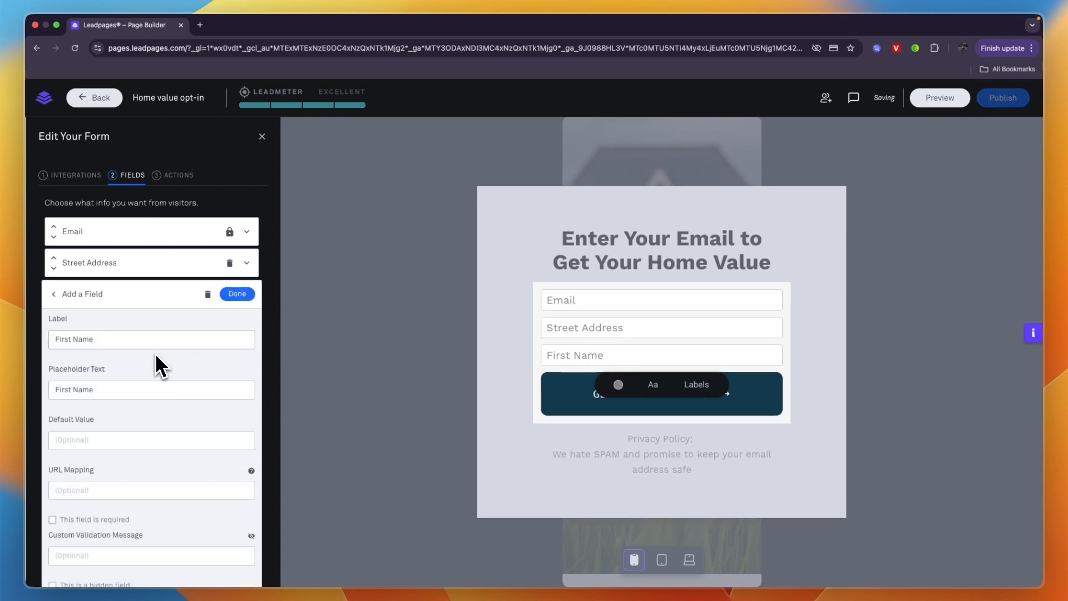
pyautogui.scroll(-1, 155, 352)
pyautogui.scroll(-1, 111, 378)
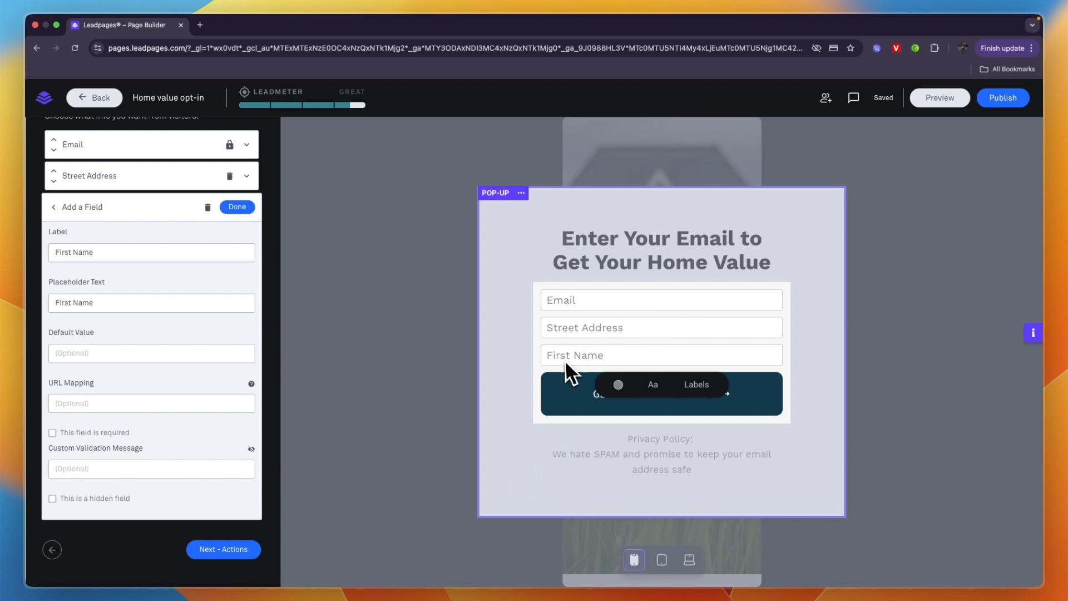
pyautogui.click(237, 206)
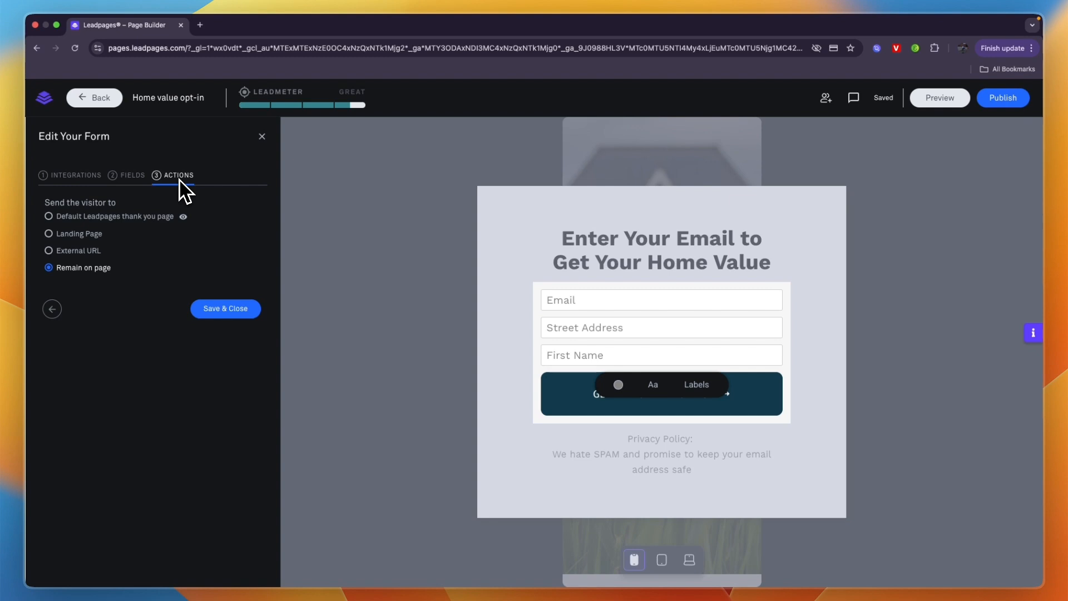
# Step: Check the form's after-submission options and preview the default Leadpages thank you page
pyautogui.click(134, 217)
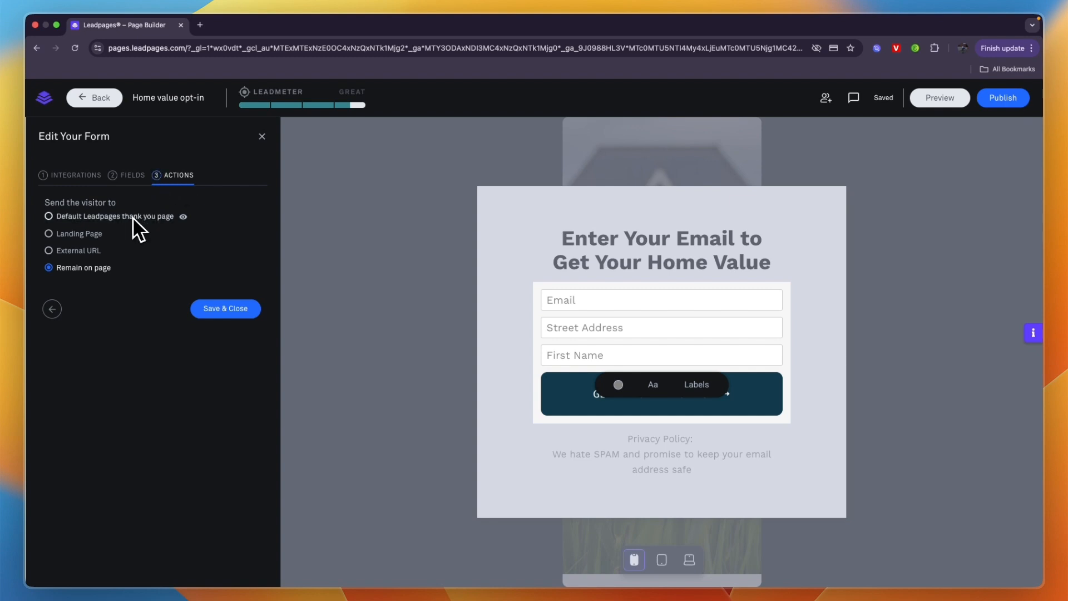
pyautogui.click(183, 216)
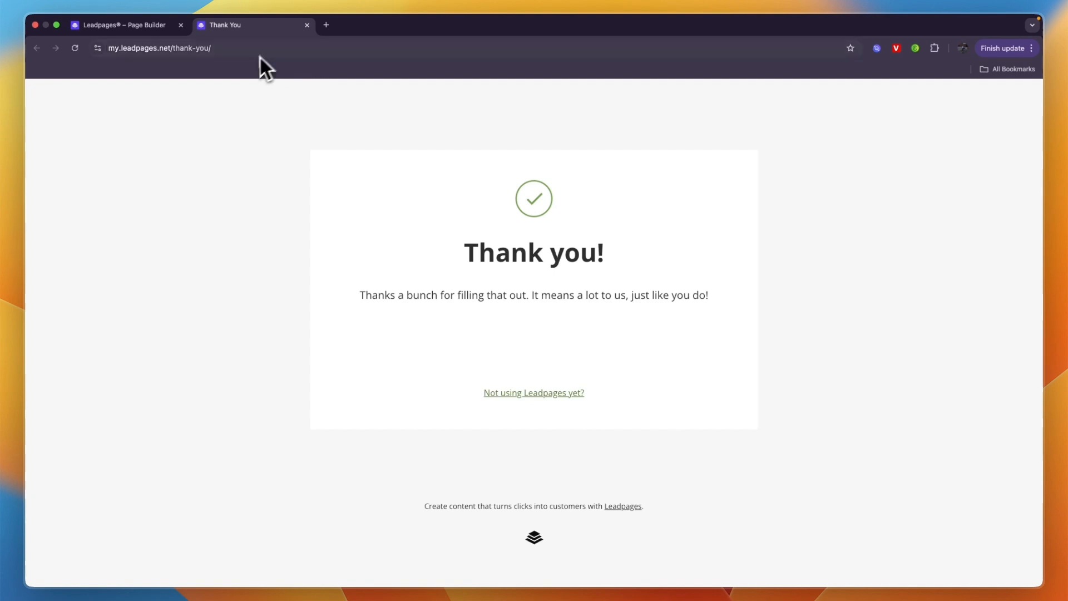
pyautogui.press('super+w')
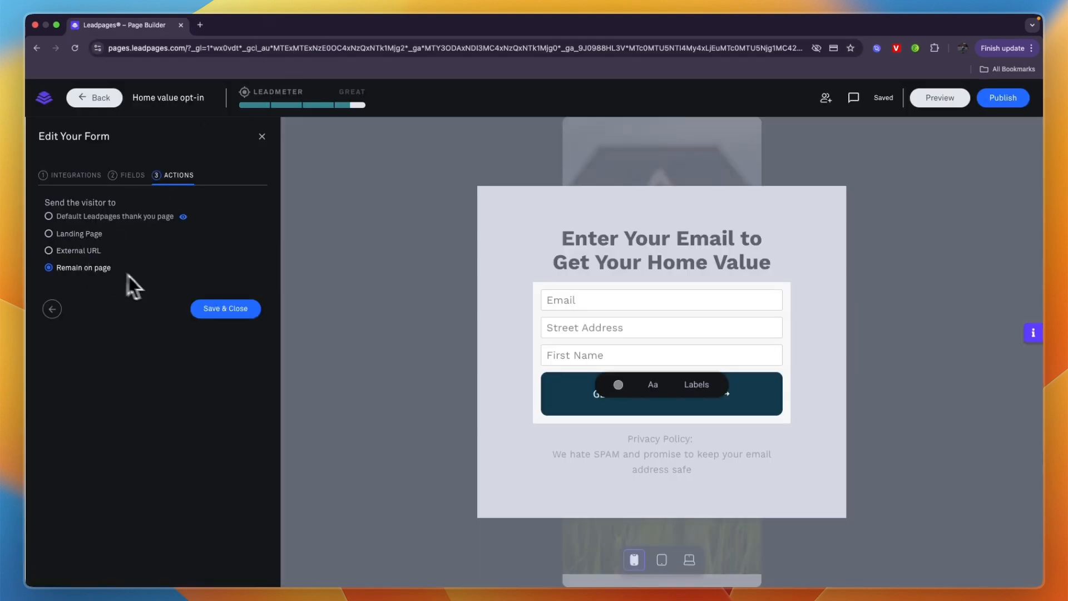
# Step: Return to the form's integrations and browse the additional services available for receiving its data
pyautogui.click(66, 174)
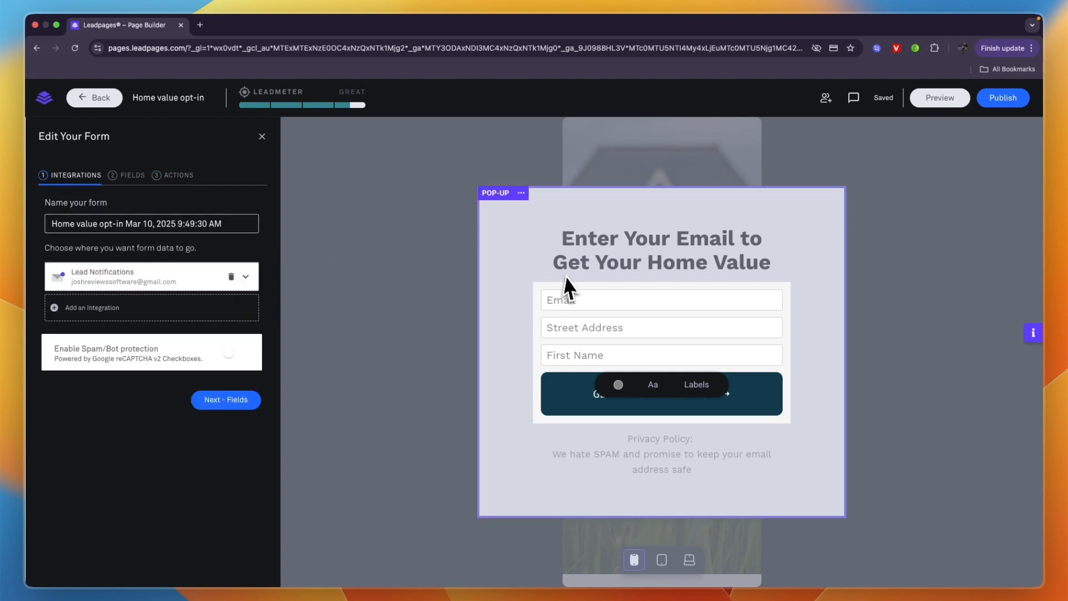
pyautogui.click(97, 311)
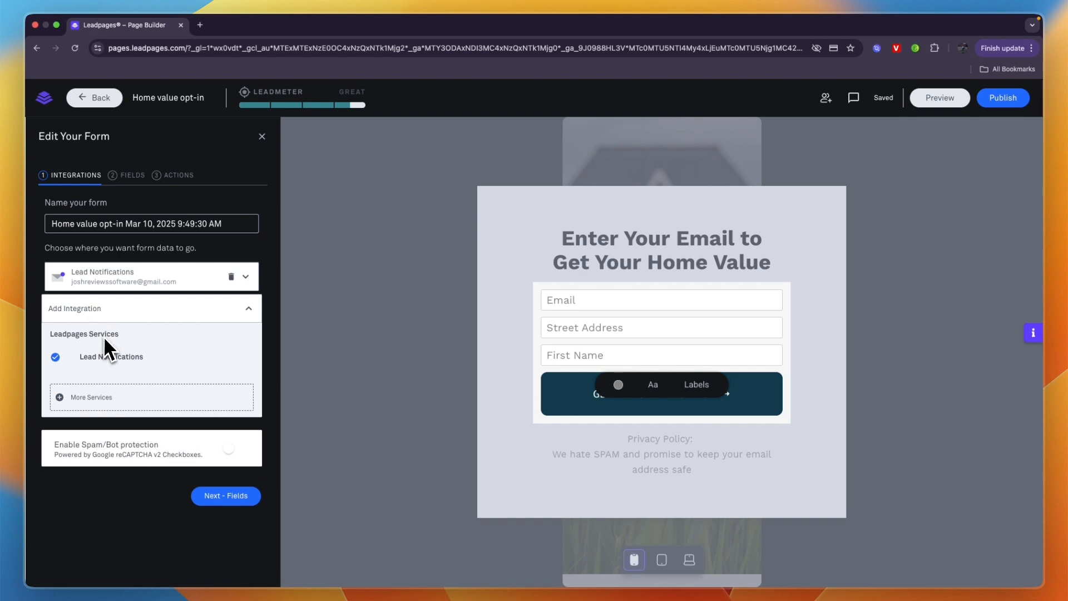
pyautogui.click(102, 398)
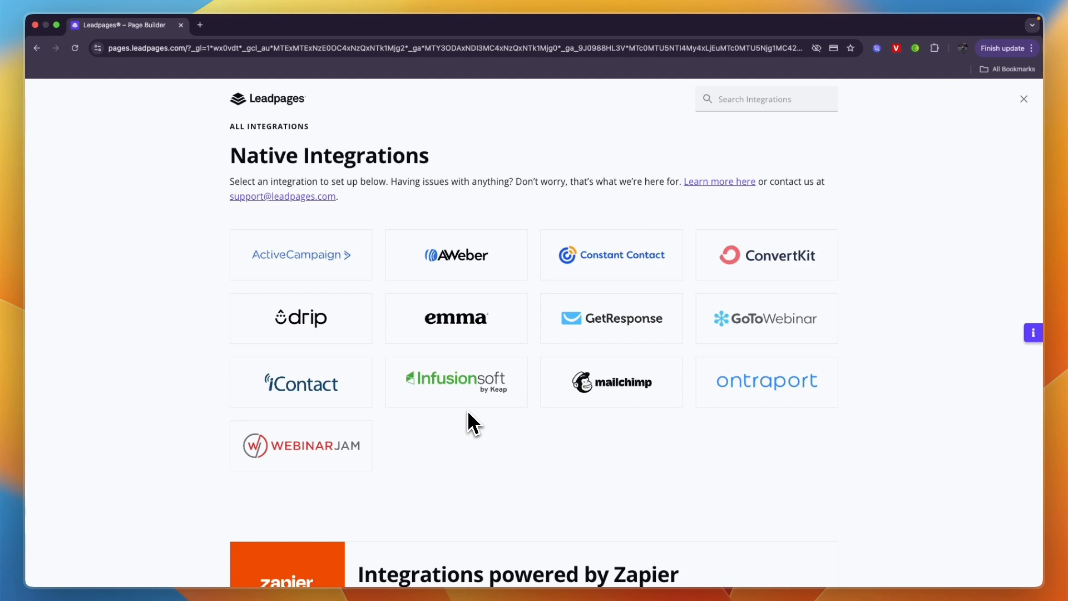
# Step: Look through the available native and Zapier-powered integrations and return to the form's integration settings
pyautogui.scroll(-7, 467, 422)
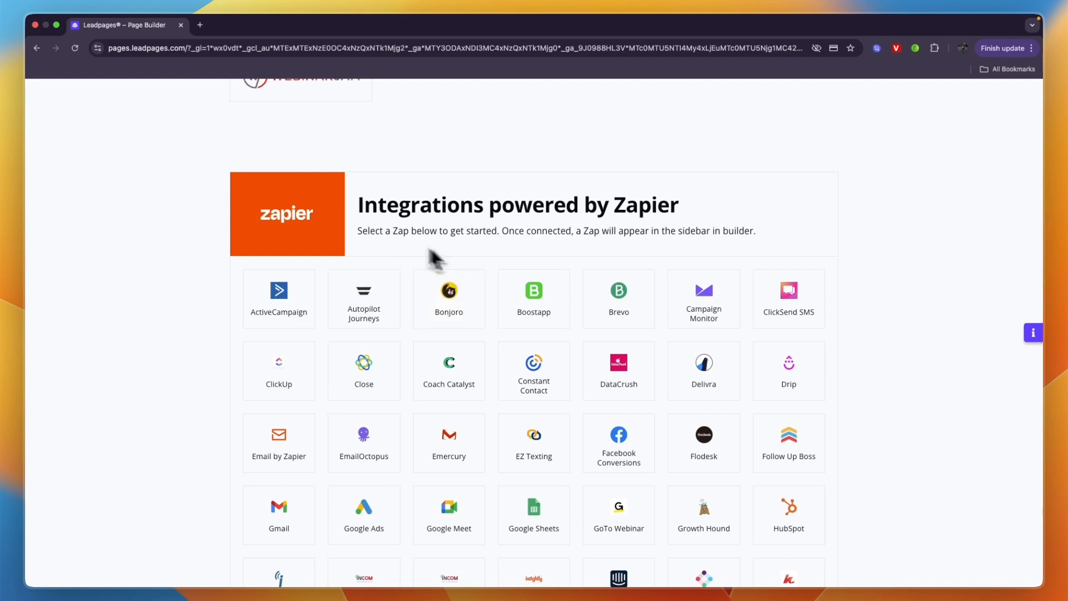
pyautogui.scroll(-12, 440, 246)
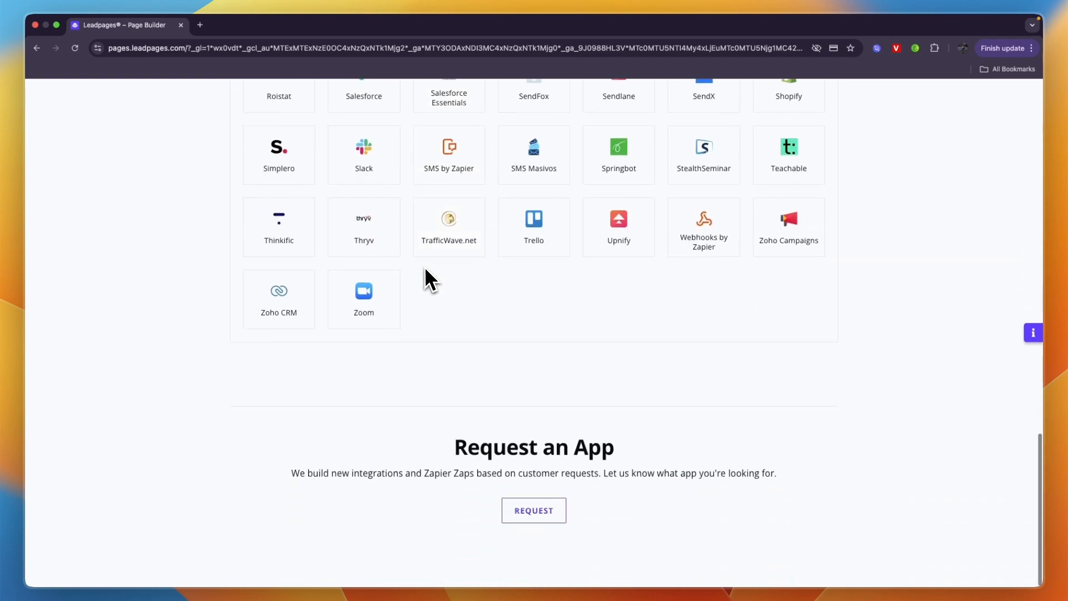
pyautogui.scroll(19, 422, 266)
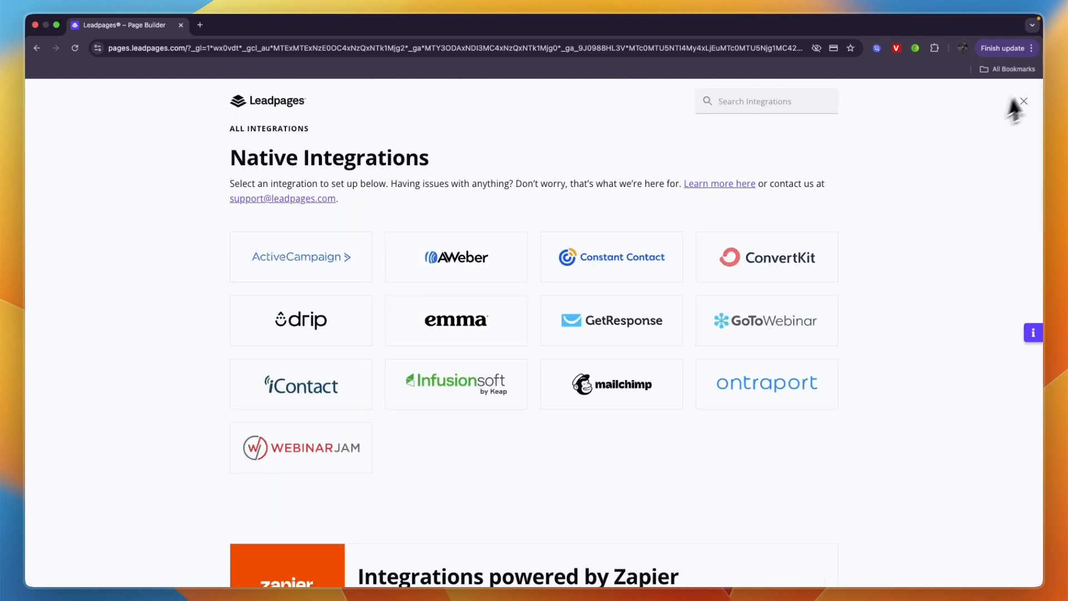
pyautogui.click(1013, 107)
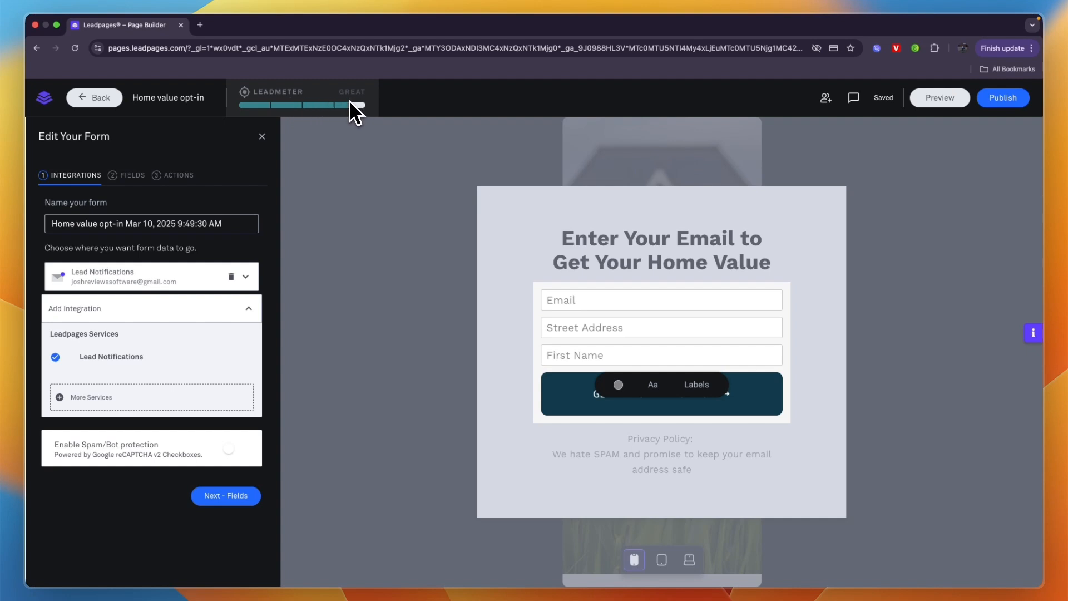
# Step: Review the top issue flagged by the Leadmeter for the opt-in form and leave the pop-up editor
pyautogui.moveTo(353, 110)
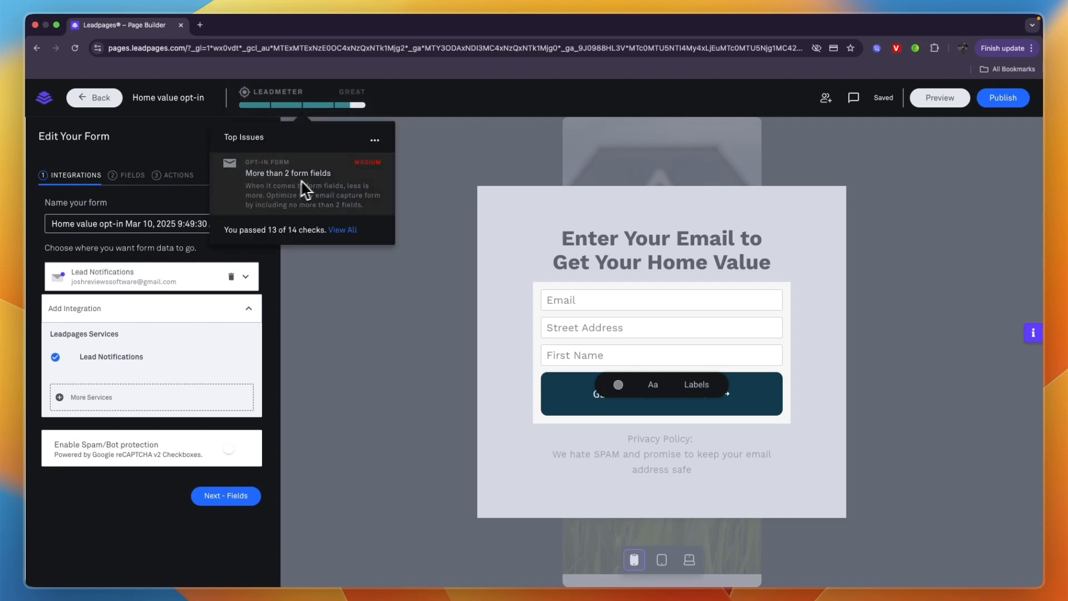
pyautogui.click(316, 191)
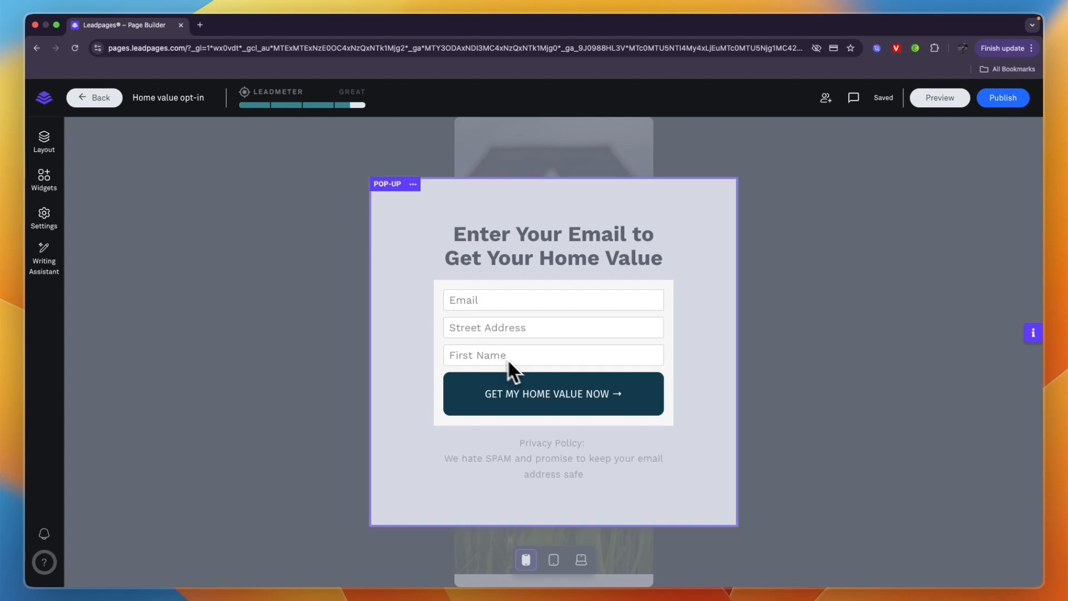
pyautogui.click(356, 307)
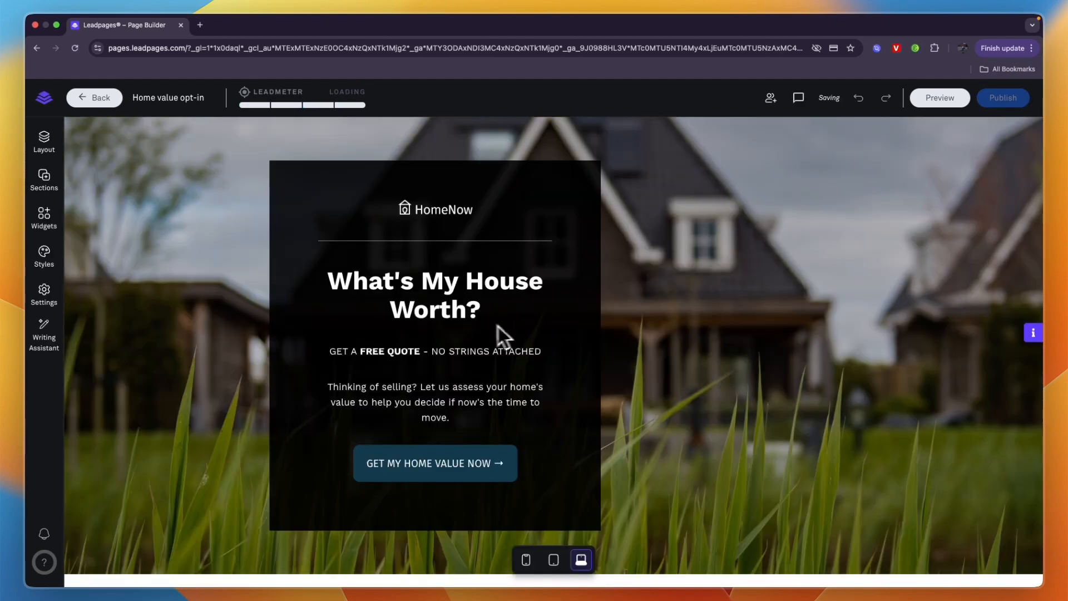
# Step: Check how the landing page's sections look in the desktop, tablet and mobile layouts
pyautogui.scroll(-7, 528, 362)
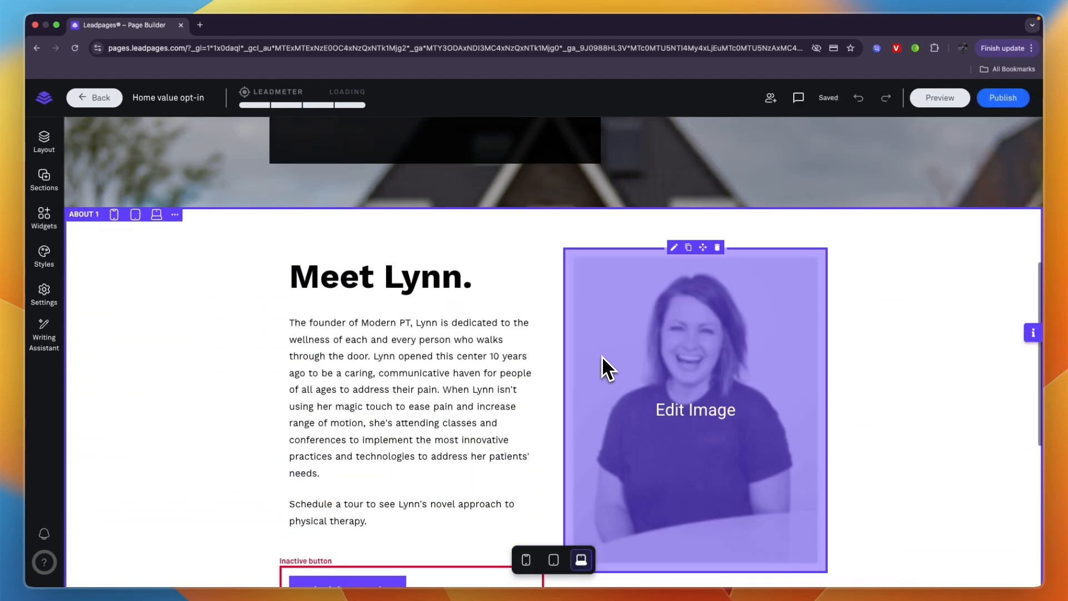
pyautogui.scroll(-5, 579, 379)
pyautogui.click(548, 567)
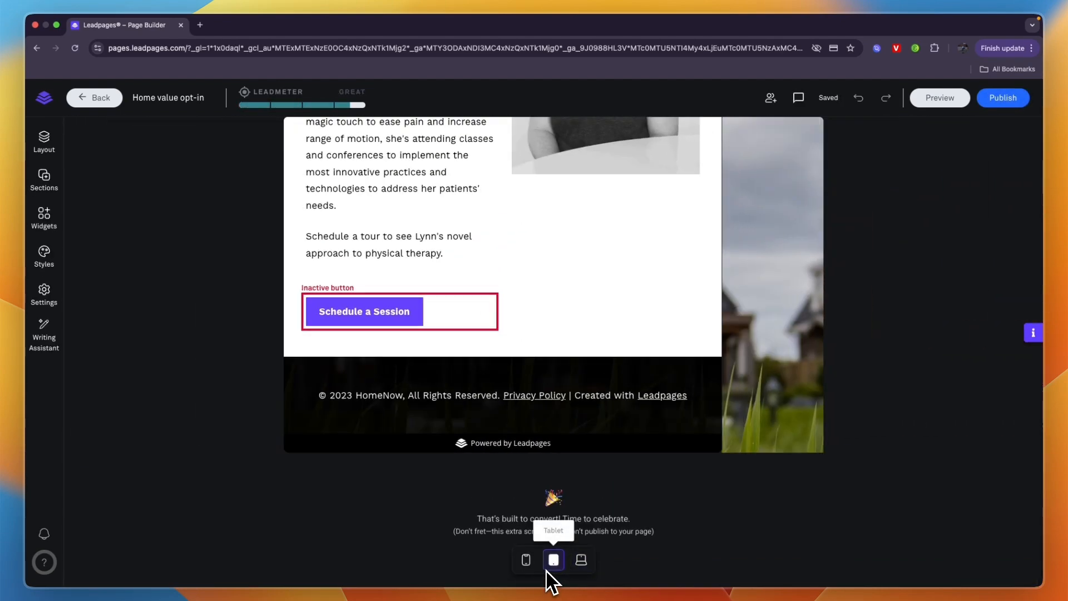
pyautogui.click(526, 561)
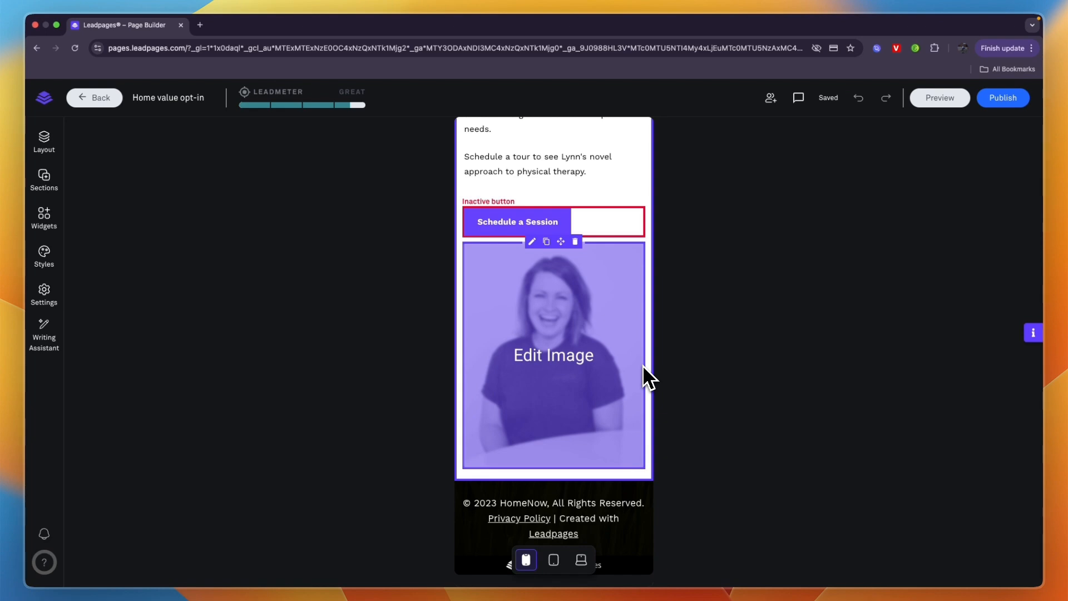
pyautogui.scroll(10, 592, 334)
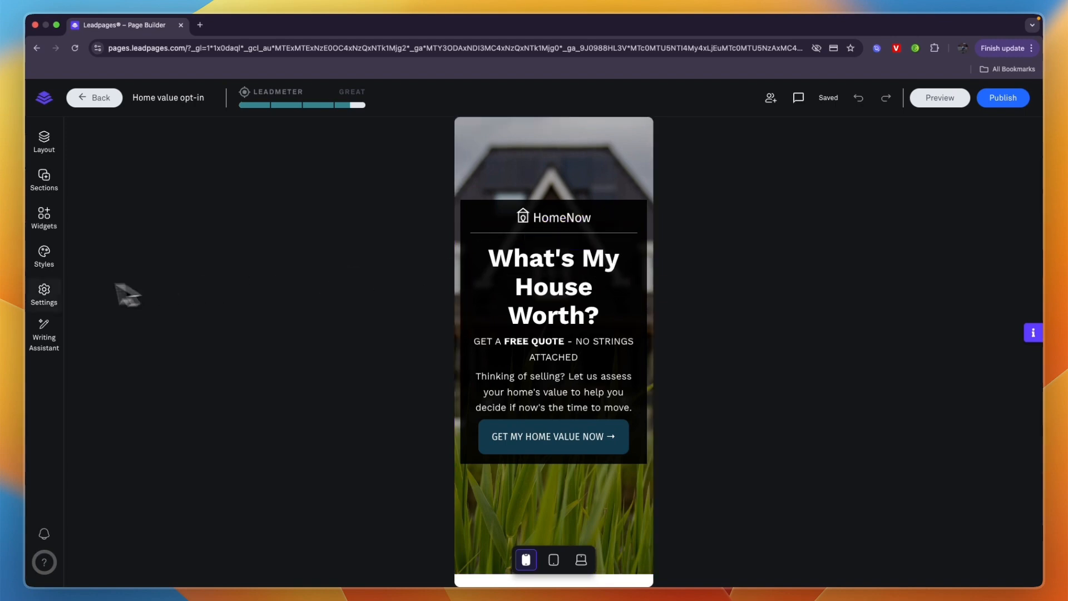
# Step: Review the page's SEO, analytics and language settings and open the Writing Assistant
pyautogui.click(59, 289)
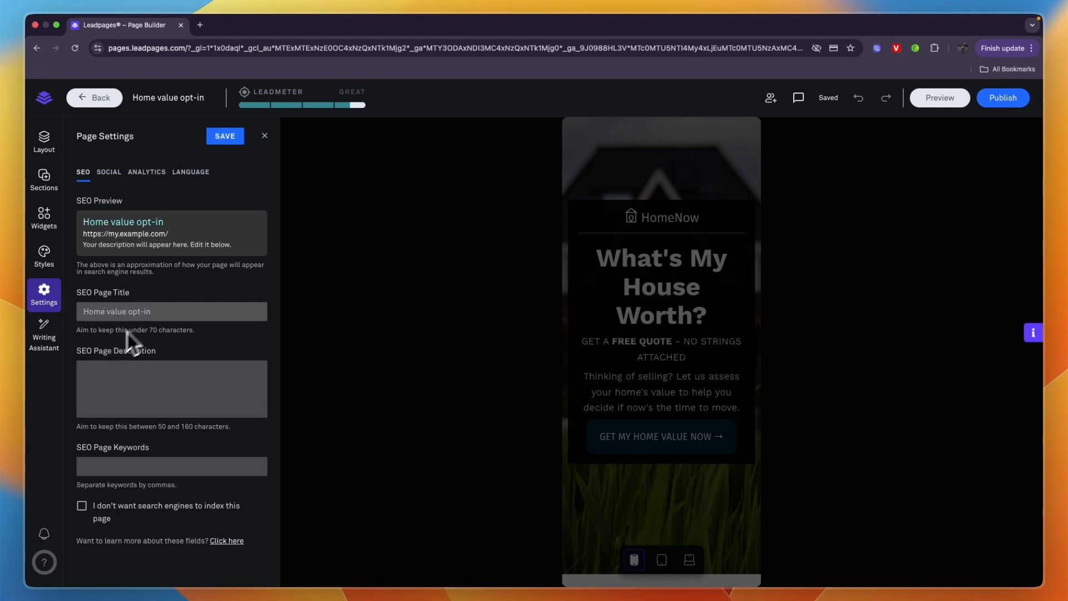
pyautogui.click(160, 173)
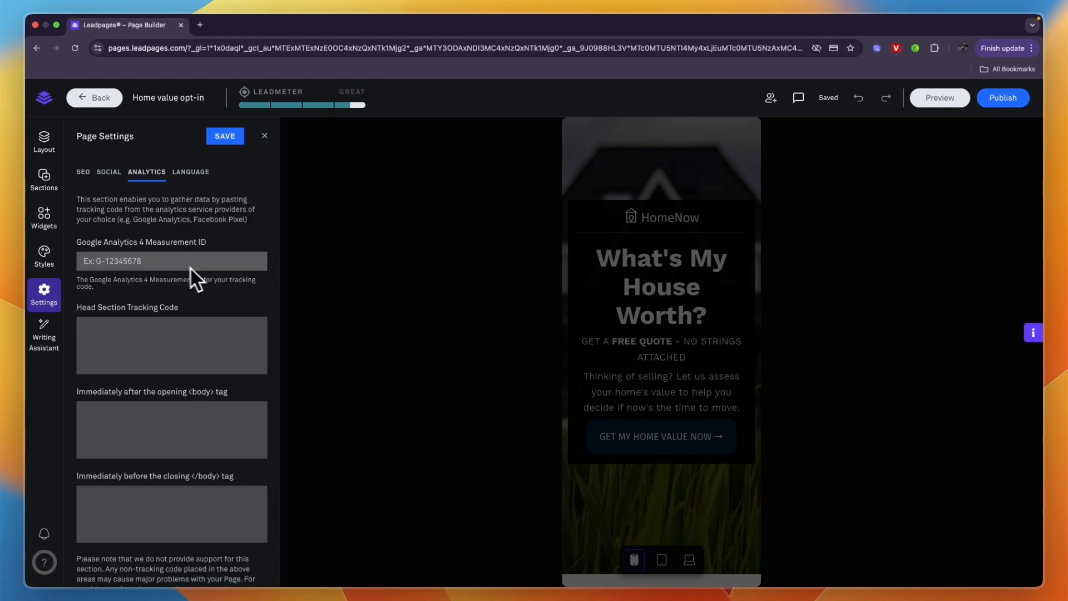
pyautogui.scroll(-3, 189, 266)
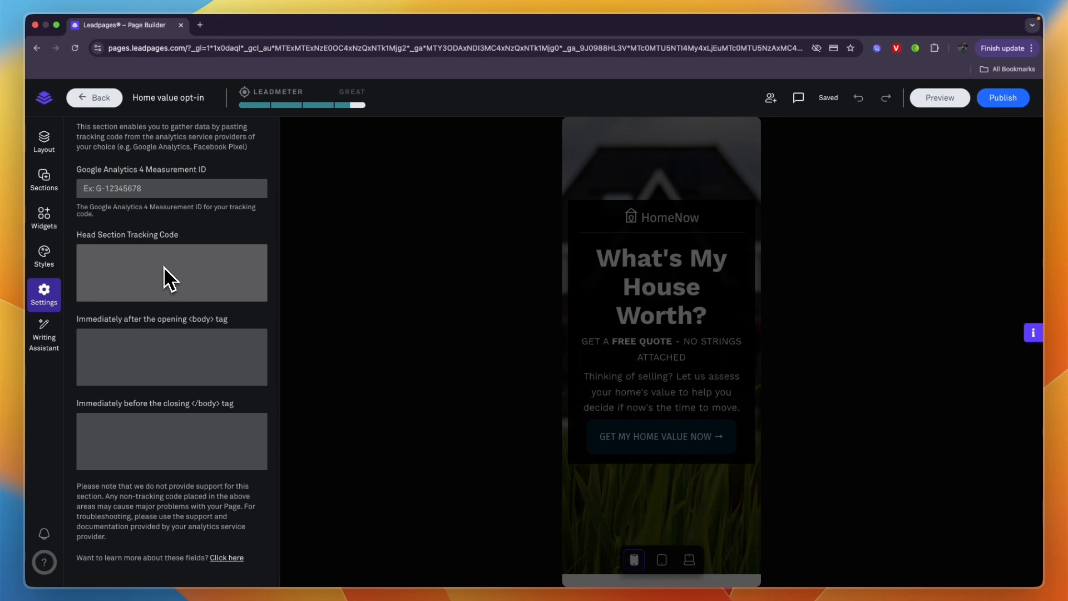
pyautogui.scroll(3, 165, 267)
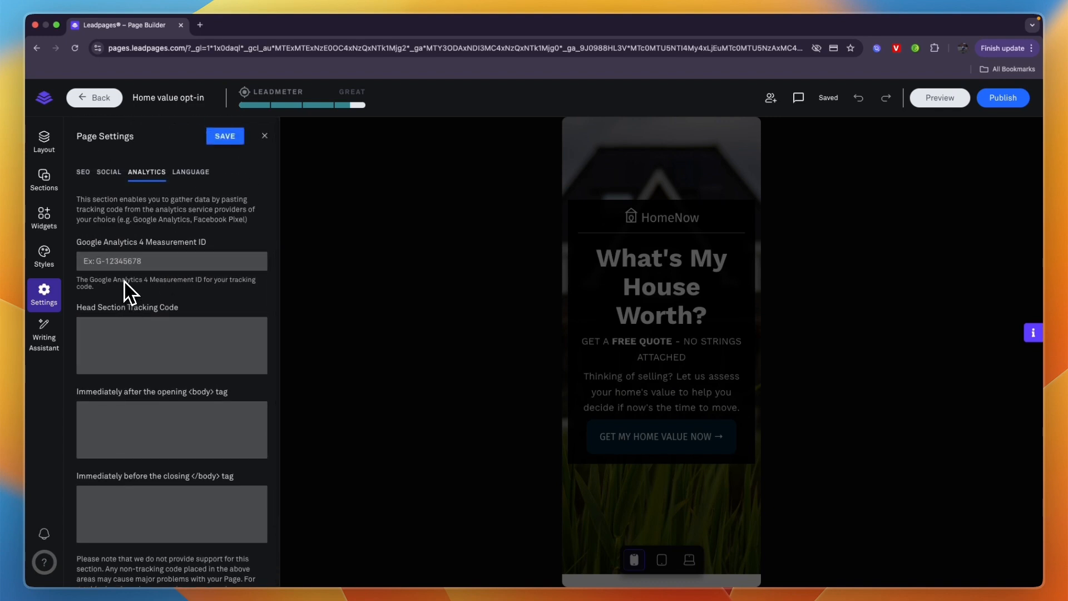
pyautogui.click(198, 173)
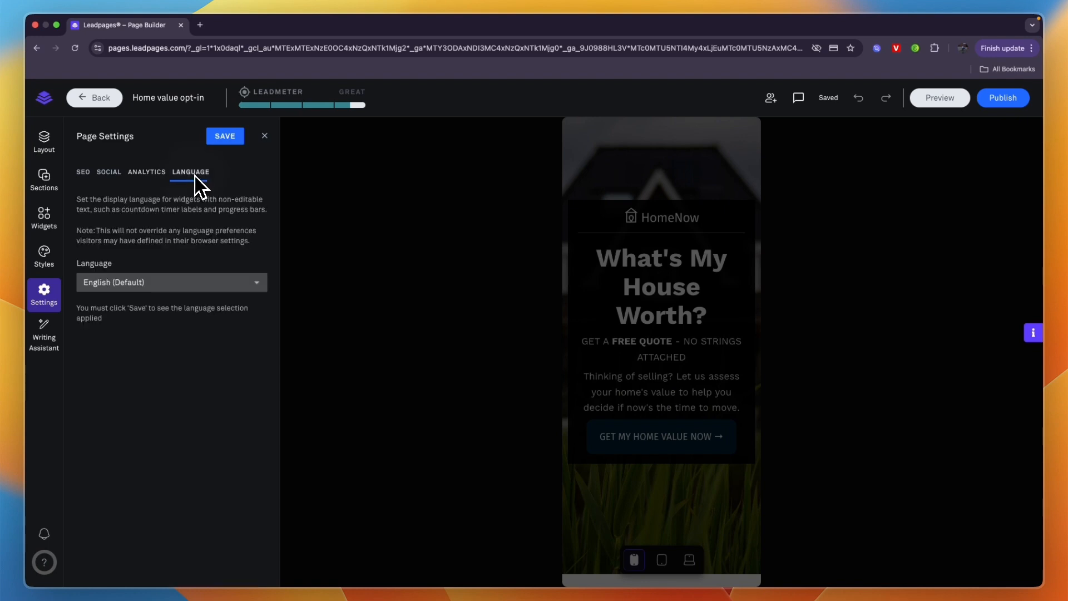
pyautogui.click(44, 257)
pyautogui.click(39, 328)
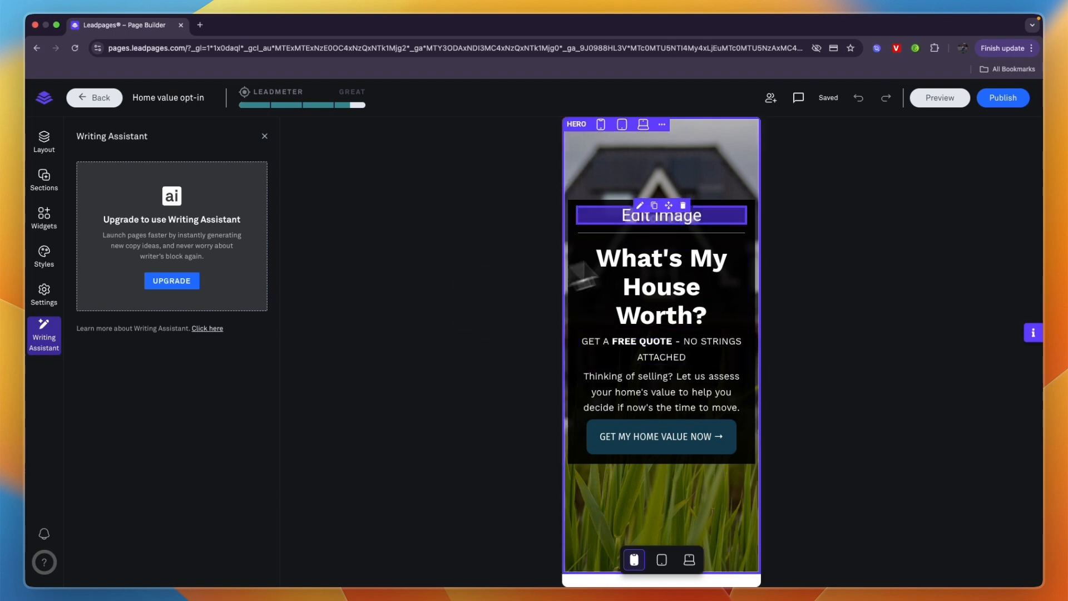
# Step: Try to publish the landing page and decline ending the free trial
pyautogui.click(997, 103)
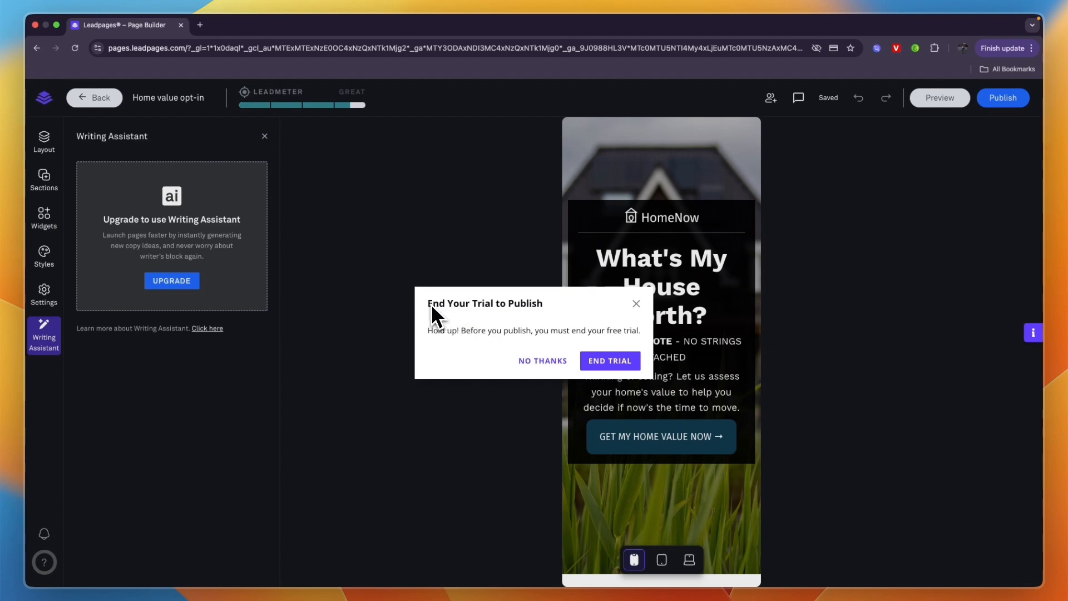
pyautogui.moveTo(429, 305); pyautogui.dragTo(549, 318)
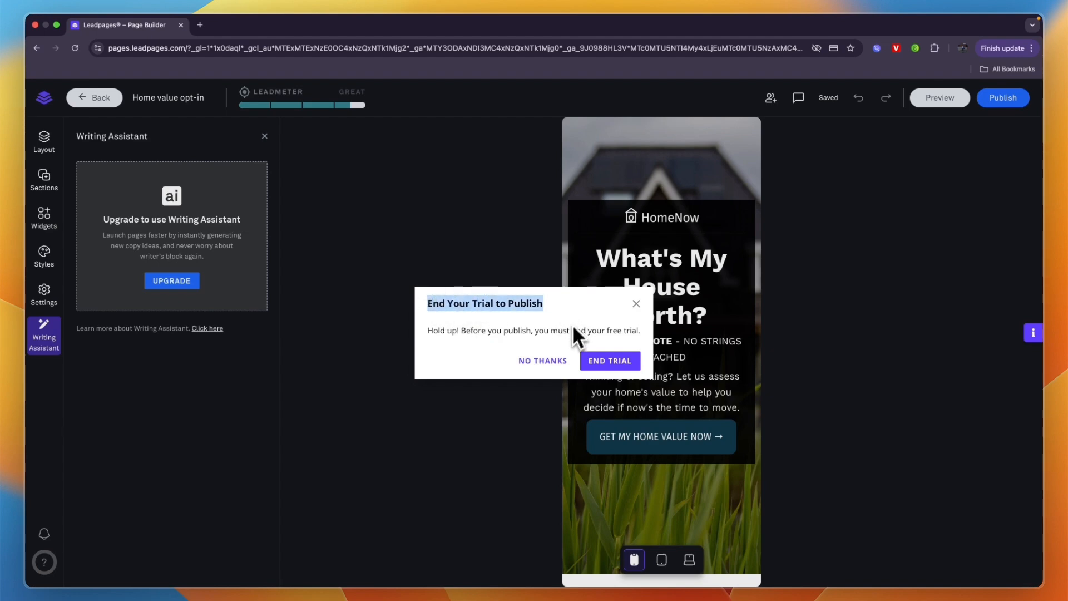
pyautogui.click(537, 363)
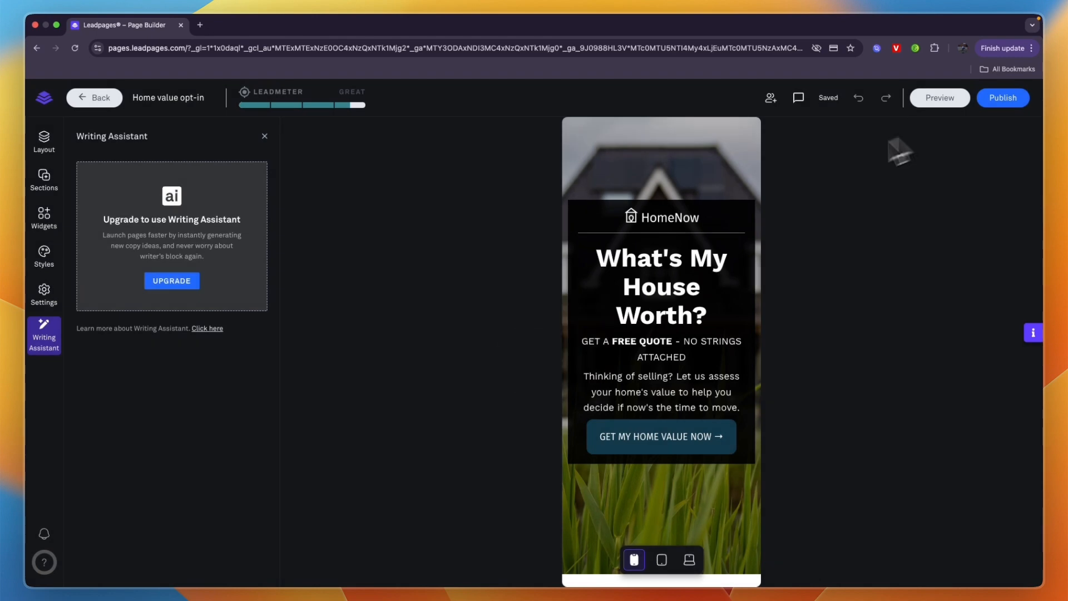
# Step: Leave the page builder and open the account's form for connecting an existing domain
pyautogui.click(99, 98)
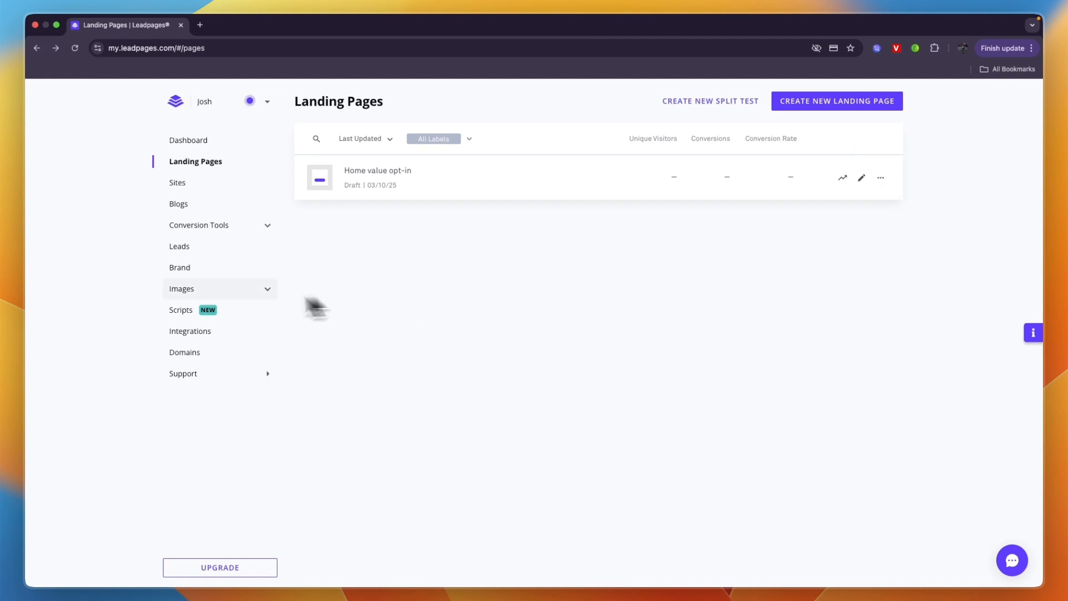
pyautogui.click(189, 352)
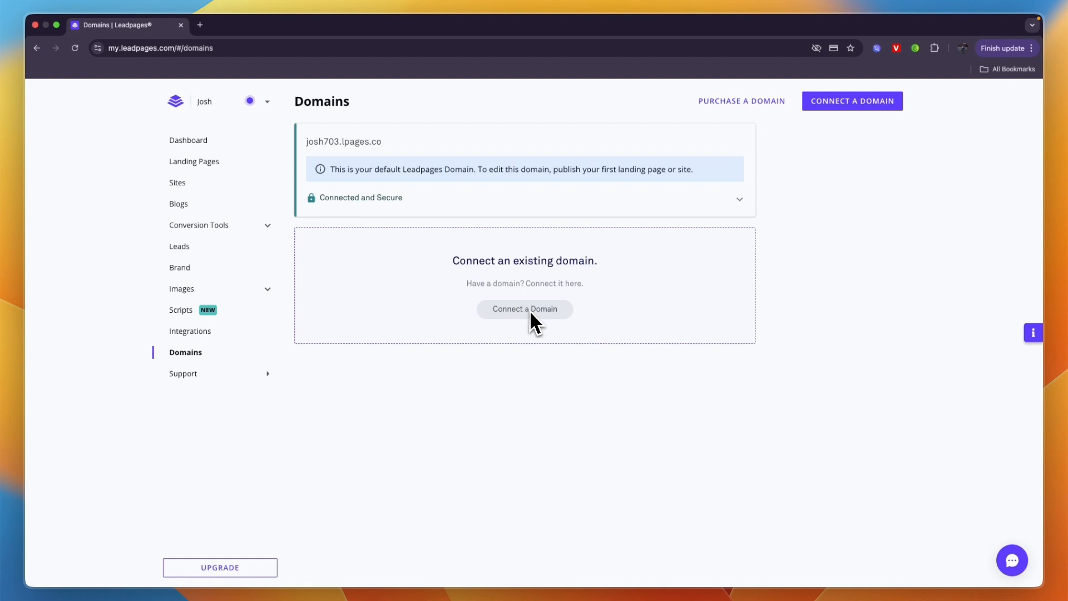
pyautogui.click(530, 309)
pyautogui.click(493, 272)
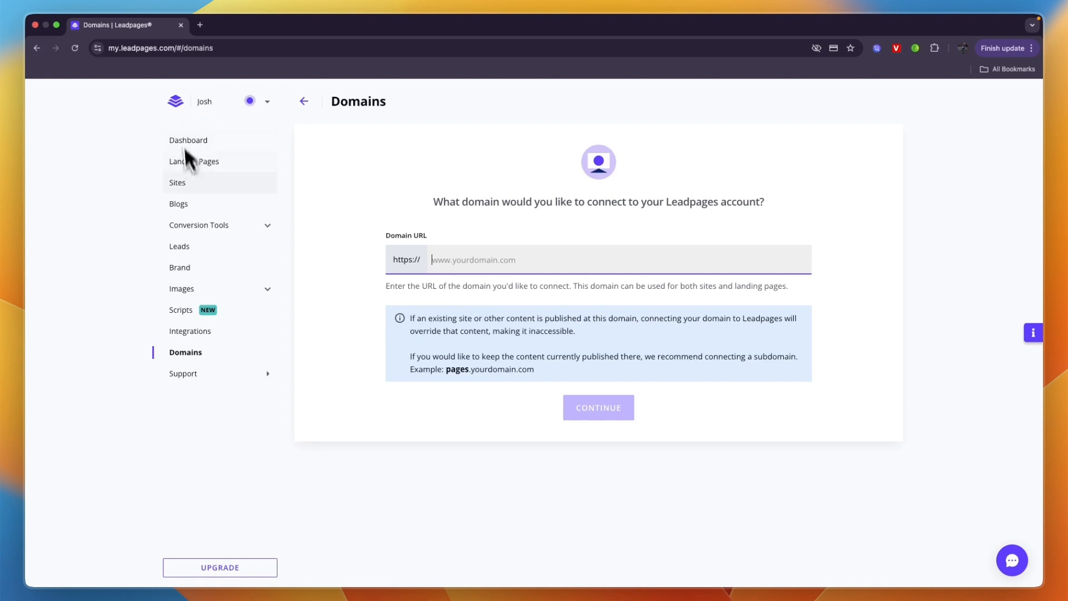
# Step: Check the analytics of the Home value opt-in landing page and return to the landing pages list
pyautogui.click(197, 168)
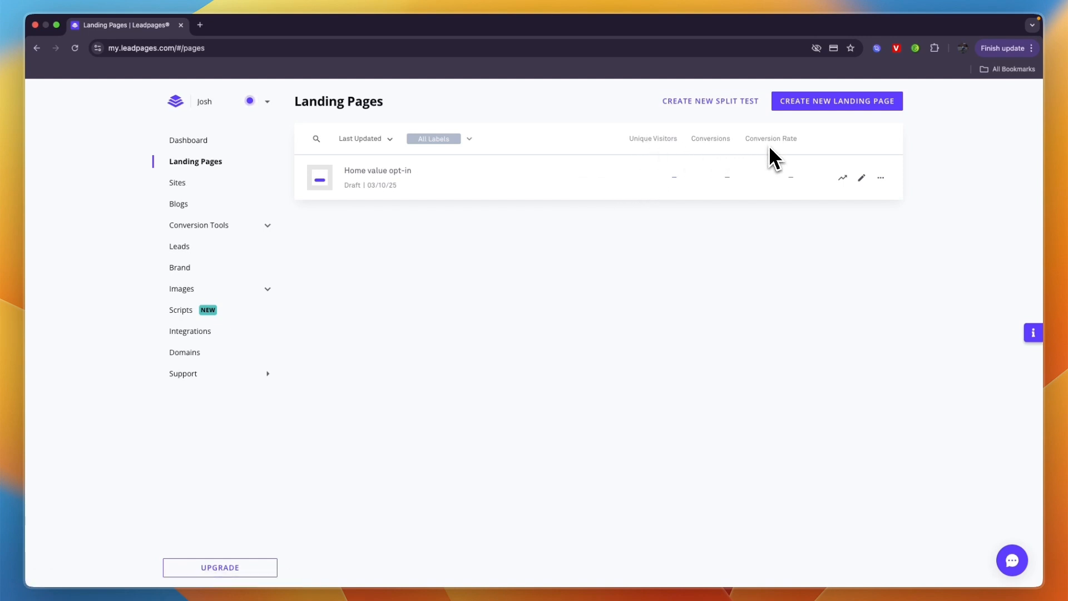
pyautogui.click(842, 178)
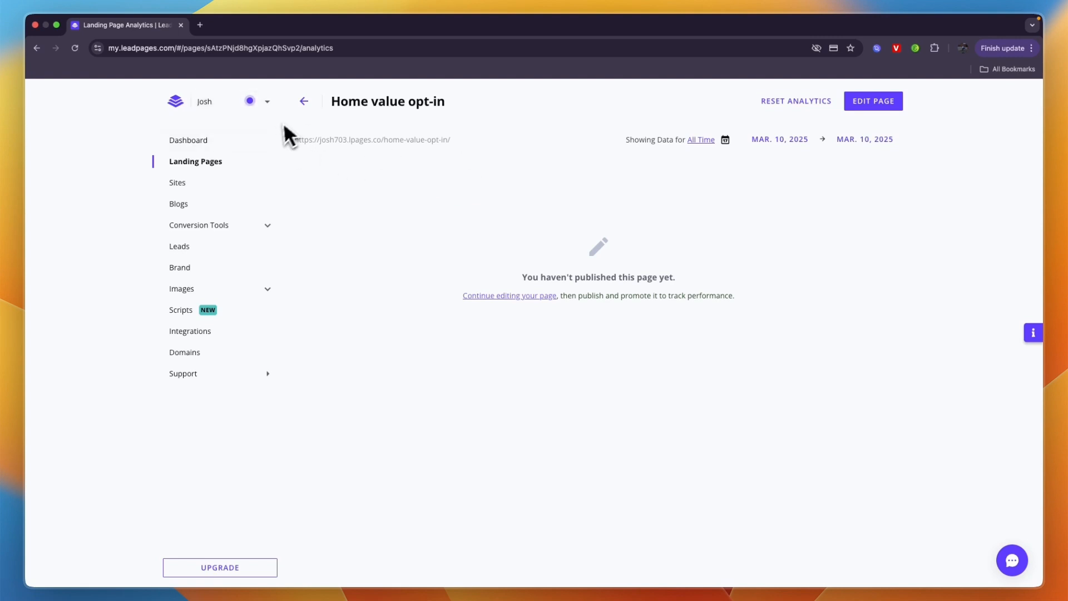
pyautogui.click(305, 102)
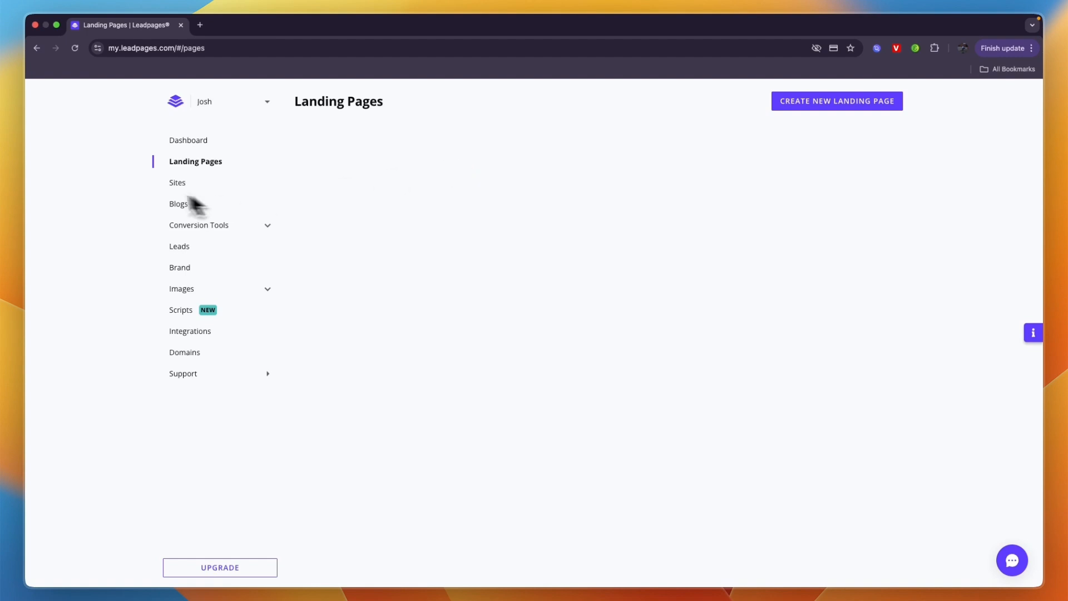
pyautogui.click(210, 164)
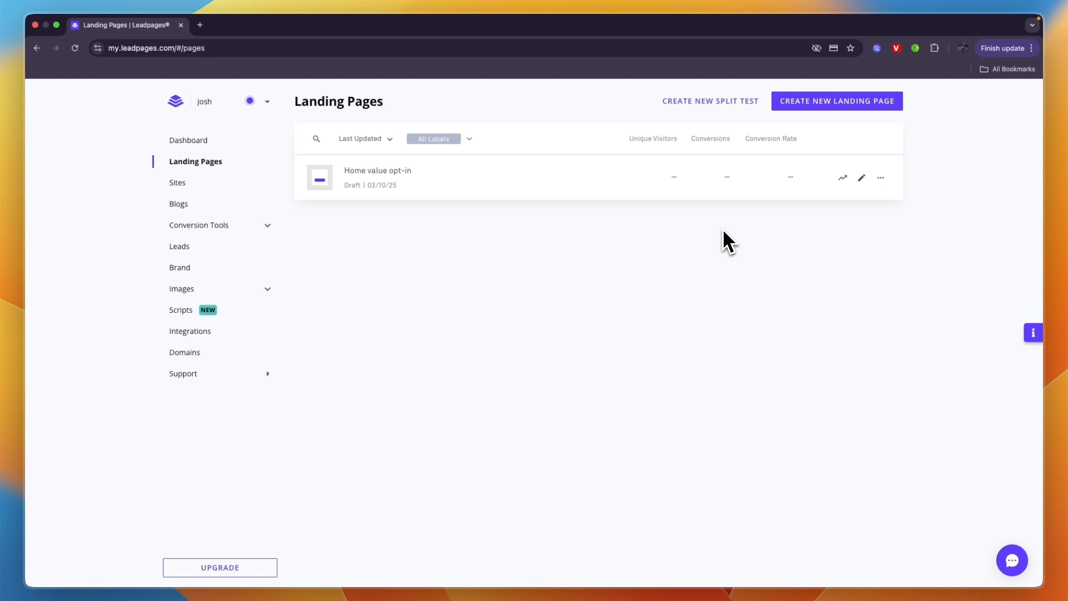
# Step: Review the account's default Leadpages domain and return to the Dashboard
pyautogui.click(194, 351)
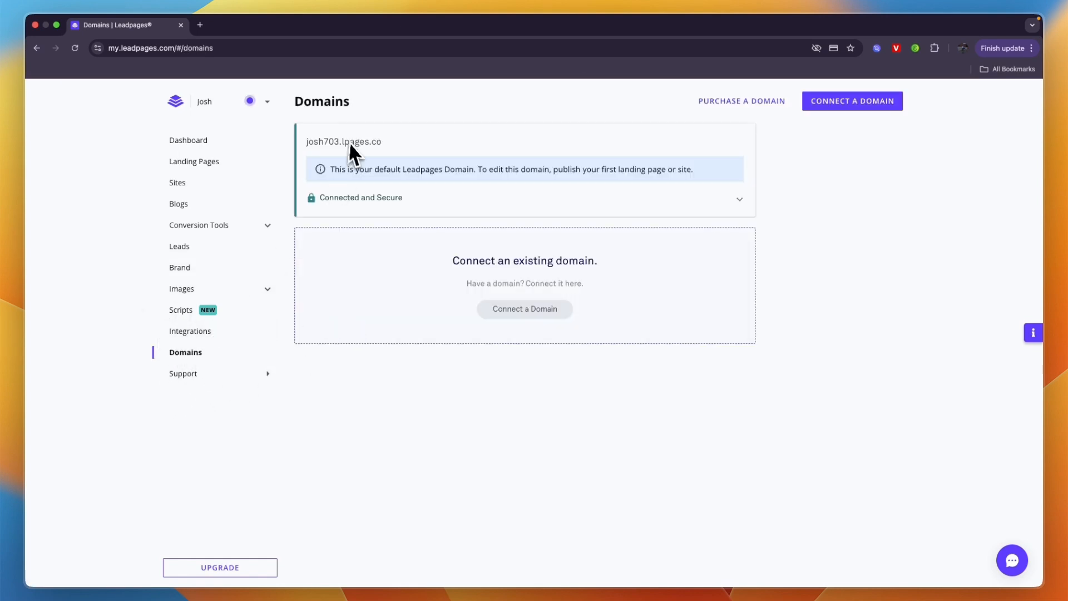
pyautogui.moveTo(306, 142); pyautogui.dragTo(357, 145)
pyautogui.doubleClick(344, 142)
pyautogui.click(910, 200)
pyautogui.click(189, 141)
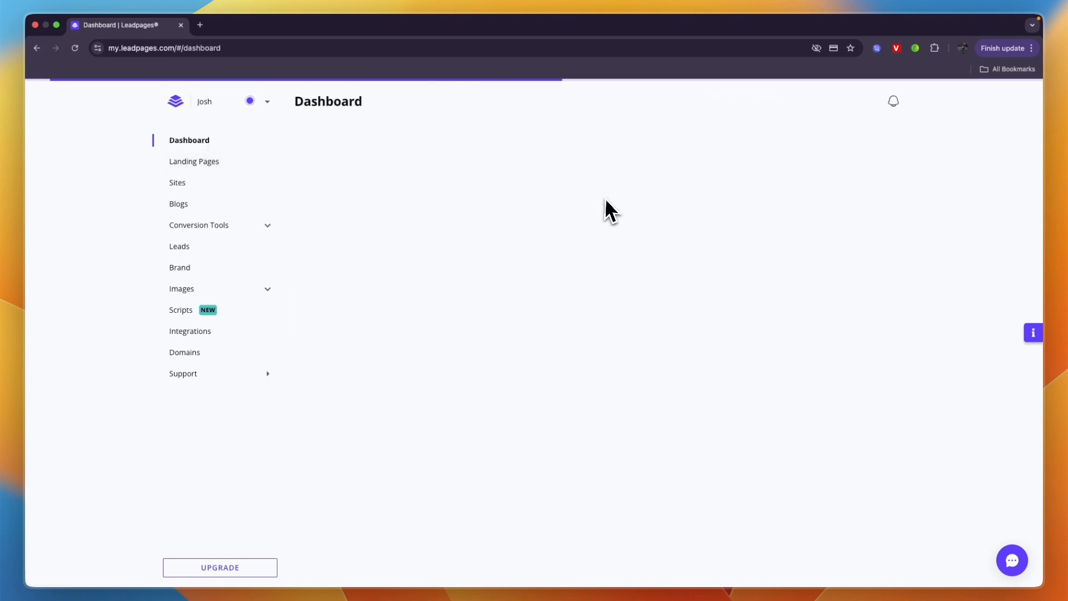